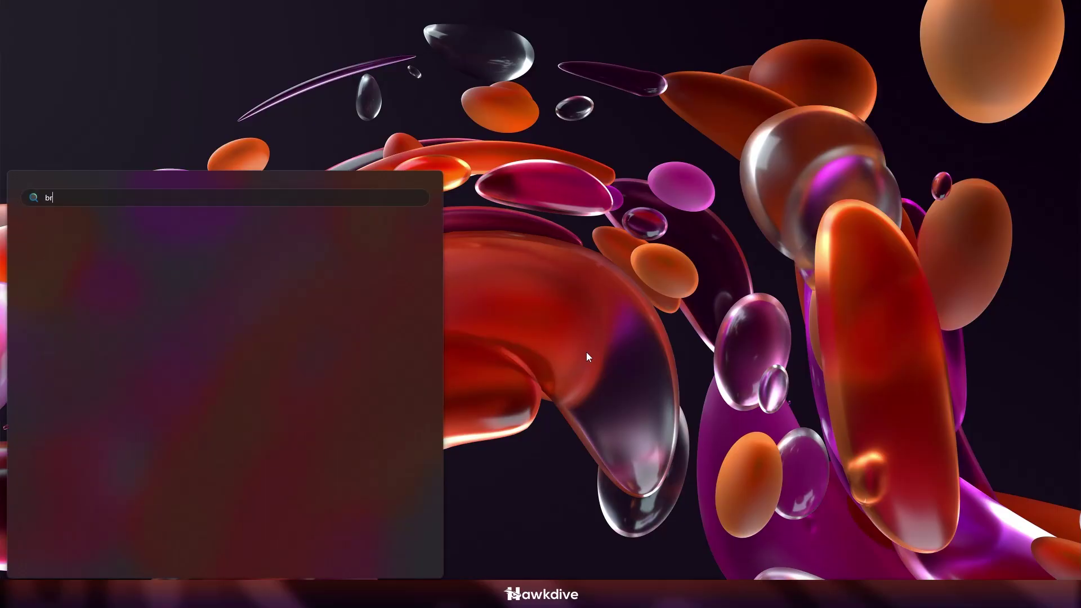
Launch Brave and check the microsoft.com/software-download/windows10 page address
text(e)
key(Return)
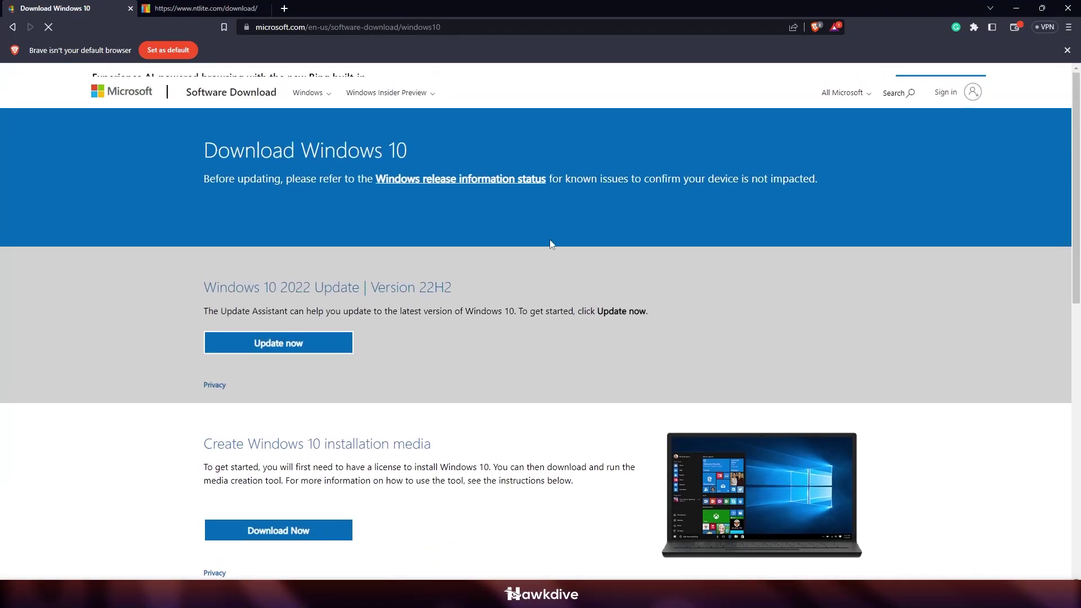
click(451, 27)
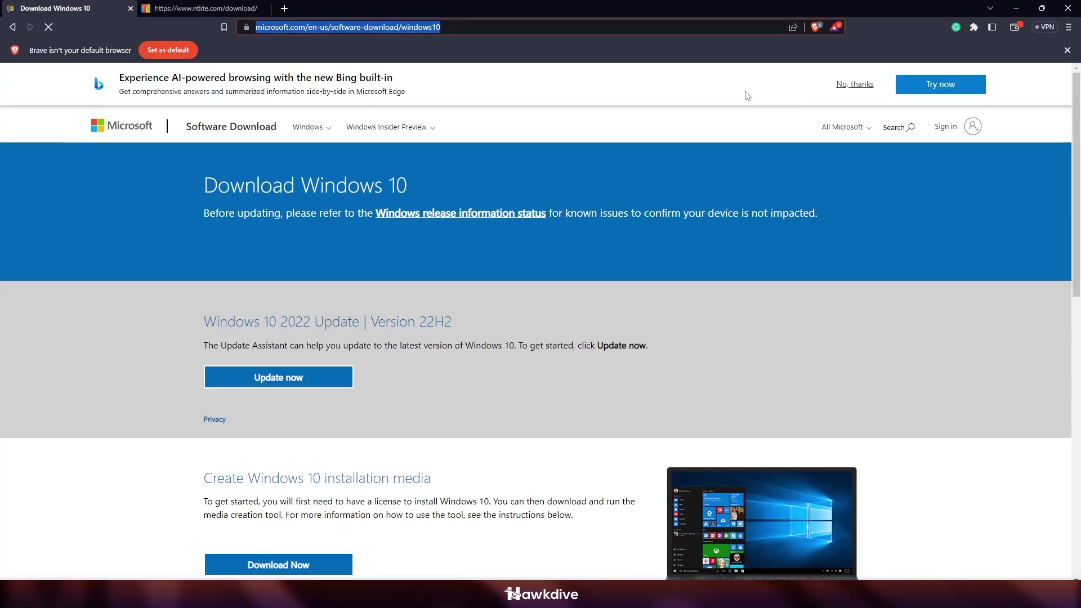
click(493, 29)
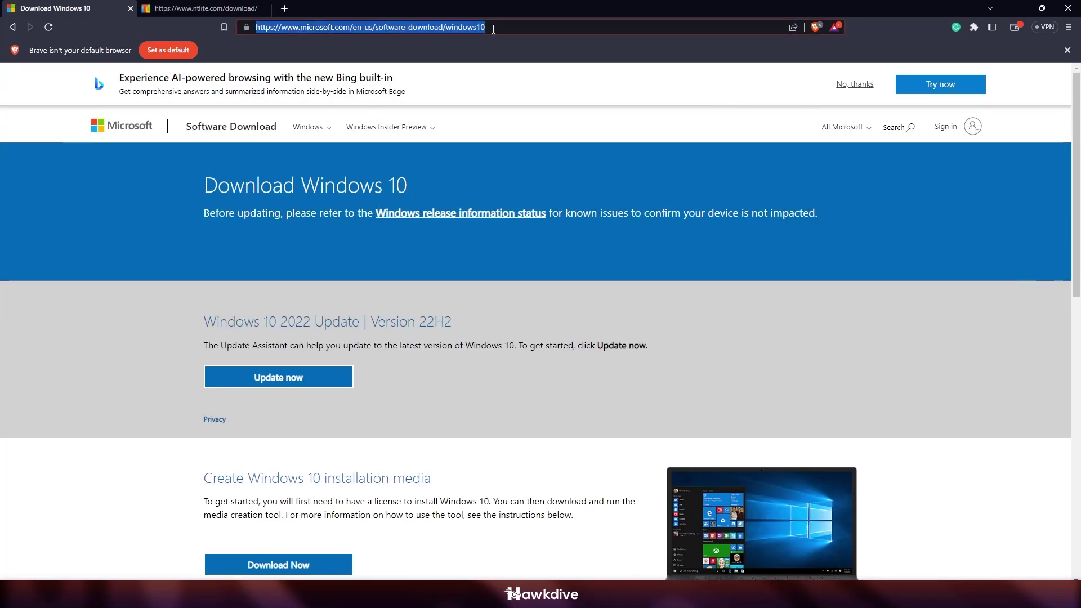
double_click(493, 28)
click(619, 264)
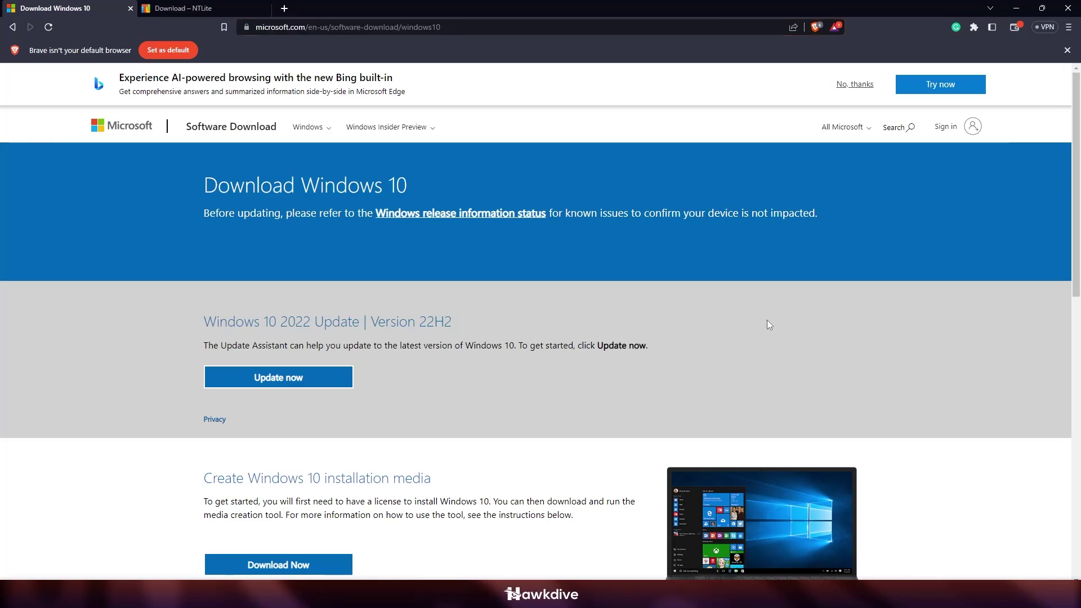
Scroll down to the Create Windows 10 installation media heading
scroll(767, 319, down, 1)
scroll(724, 307, down, 4)
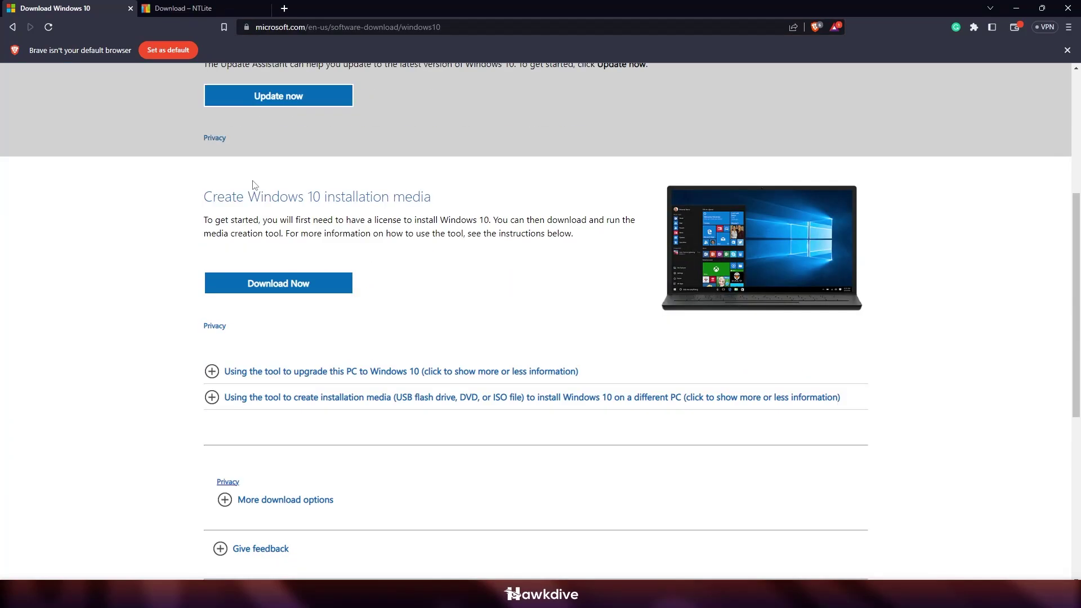
drag(193, 199, 506, 204)
click(550, 198)
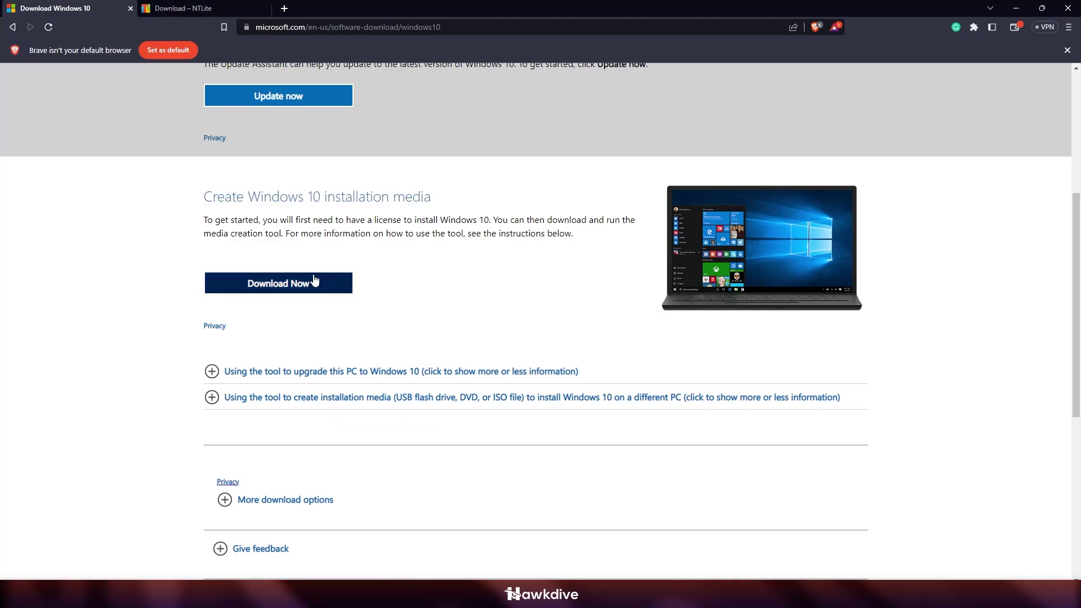
Minimize Brave and launch MediaCreationTool from the desktop
click(1016, 5)
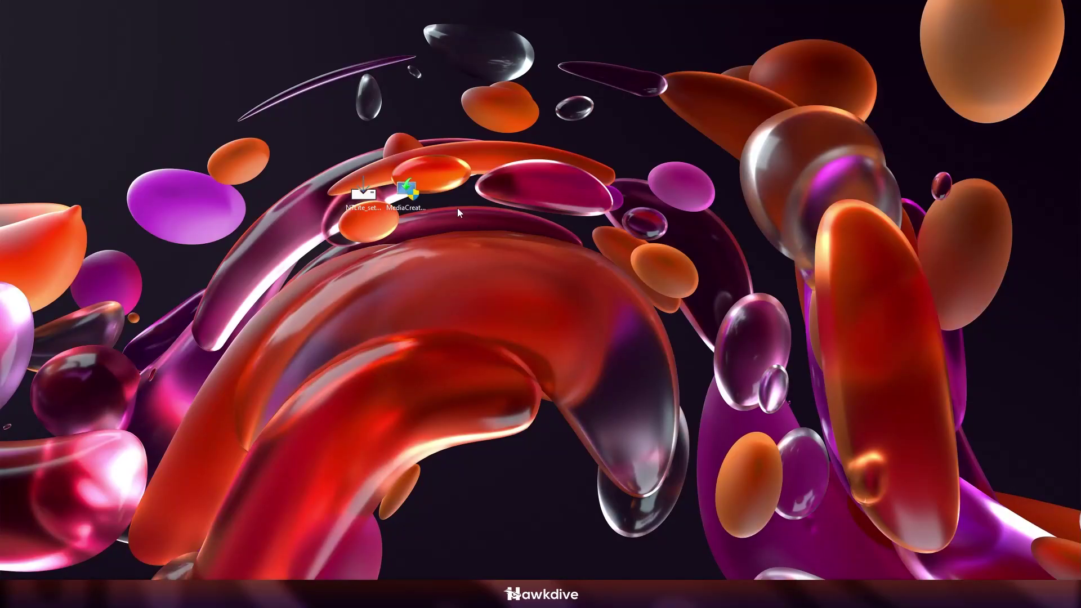
drag(407, 190, 538, 250)
click(658, 140)
drag(639, 158, 411, 378)
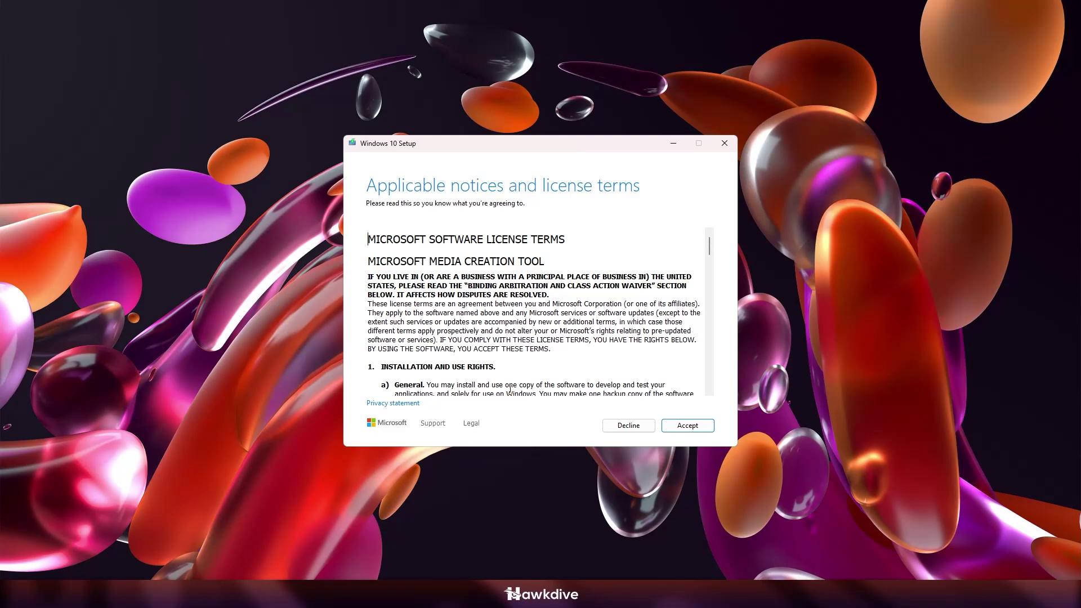
Accept the license terms and choose to create installation media for another PC
click(687, 426)
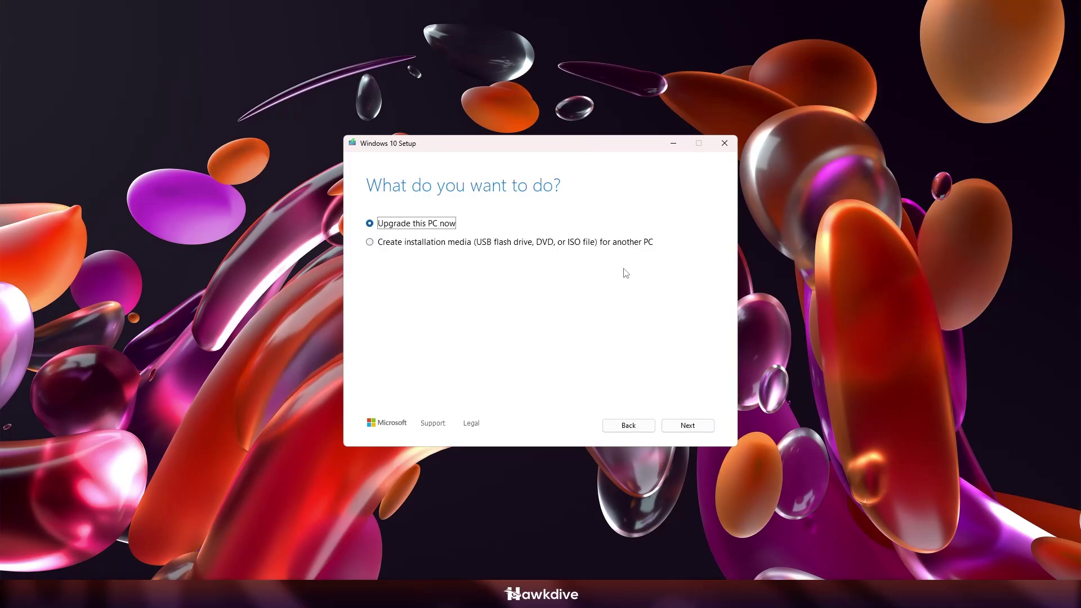
click(585, 248)
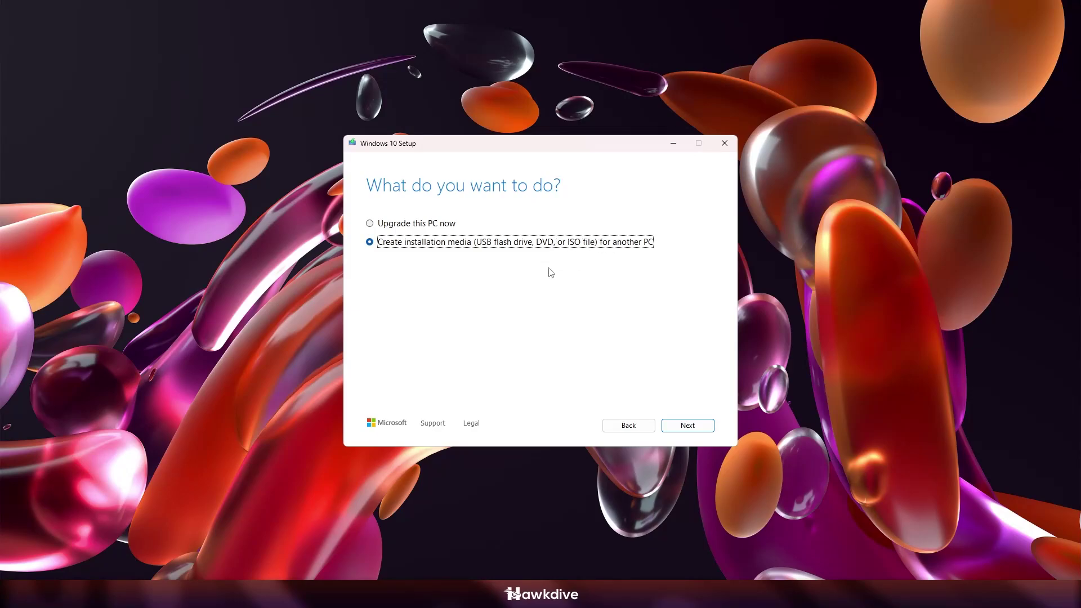
click(682, 425)
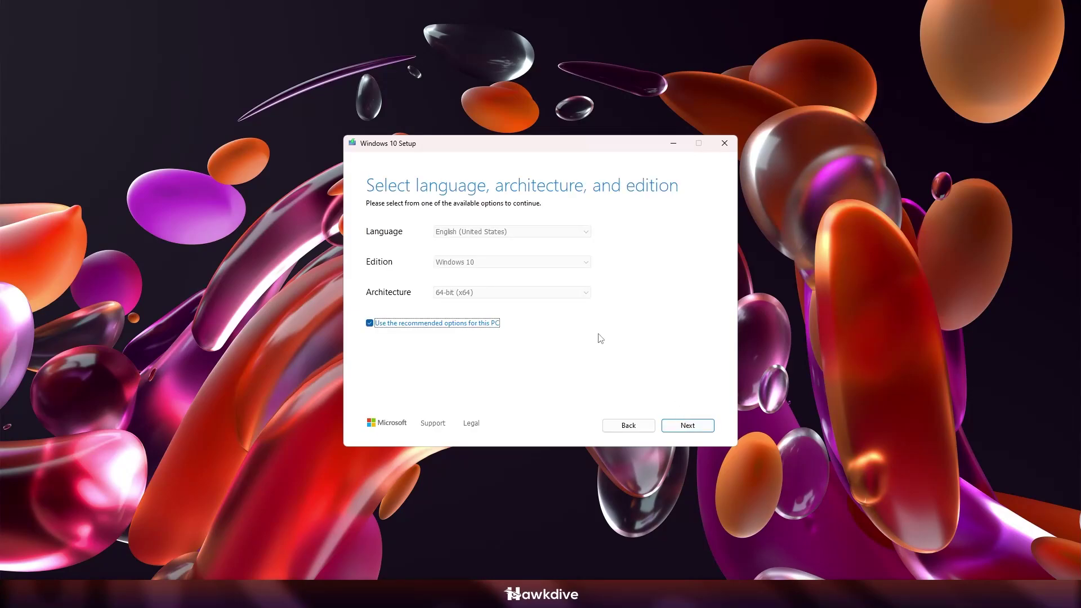
Untick recommended options, keep Windows 10 and 64-bit (x64), and choose ISO file
click(456, 323)
click(488, 299)
click(476, 311)
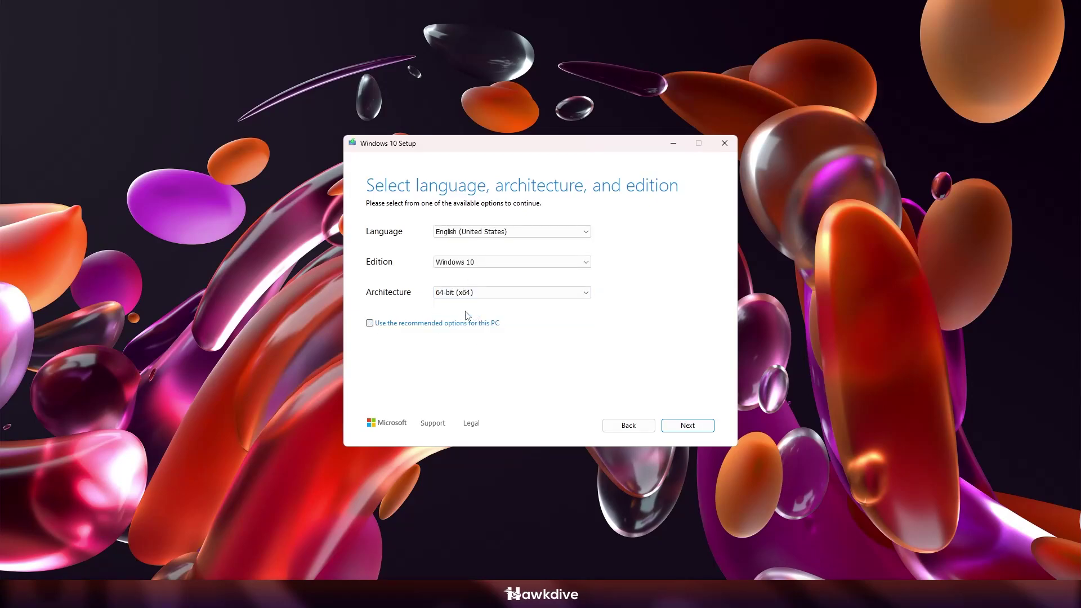
click(502, 263)
click(484, 279)
click(692, 424)
click(394, 264)
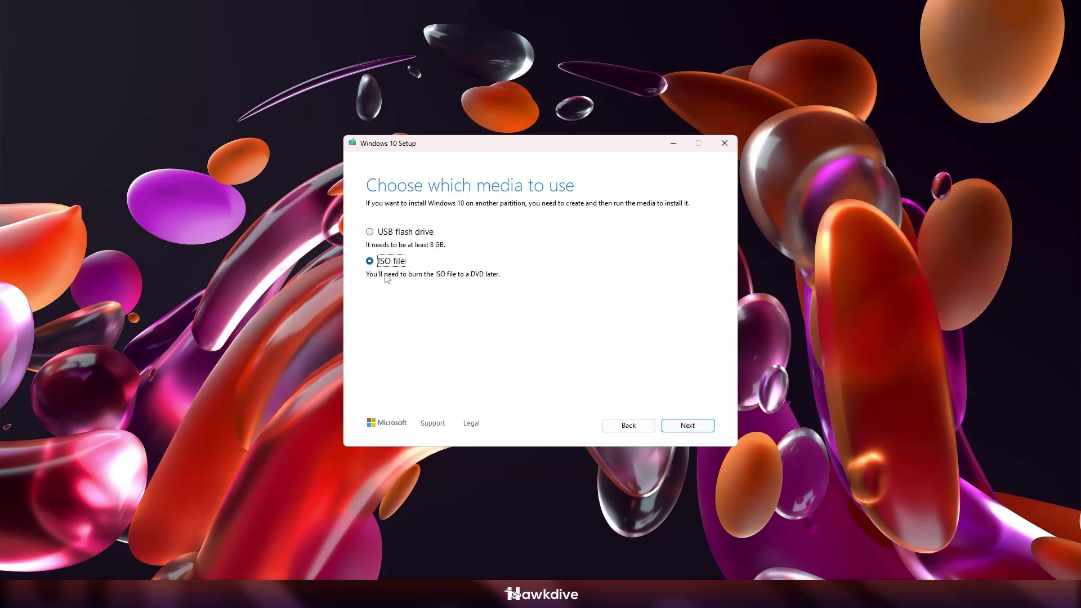
Save the ISO to the Desktop as Windows10.iso and start creating the media
click(696, 429)
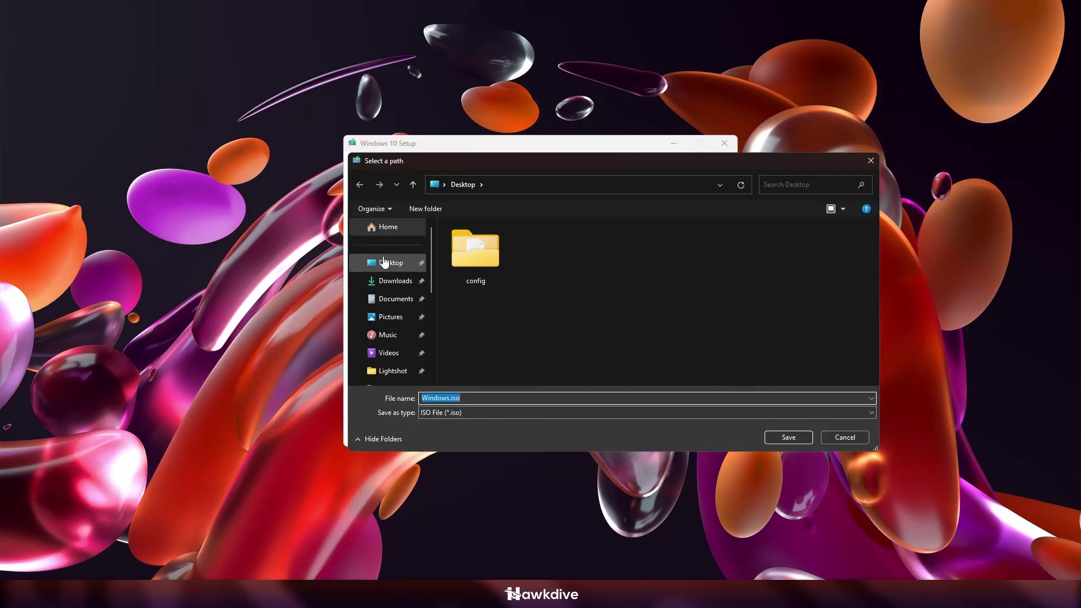
click(388, 262)
click(449, 396)
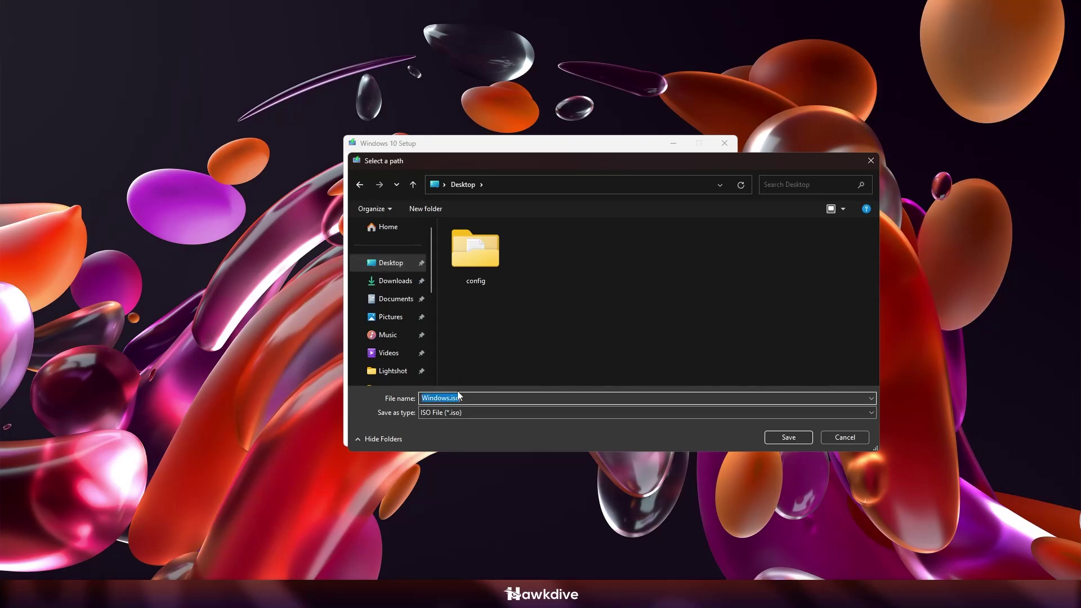
click(448, 397)
text(10)
click(788, 437)
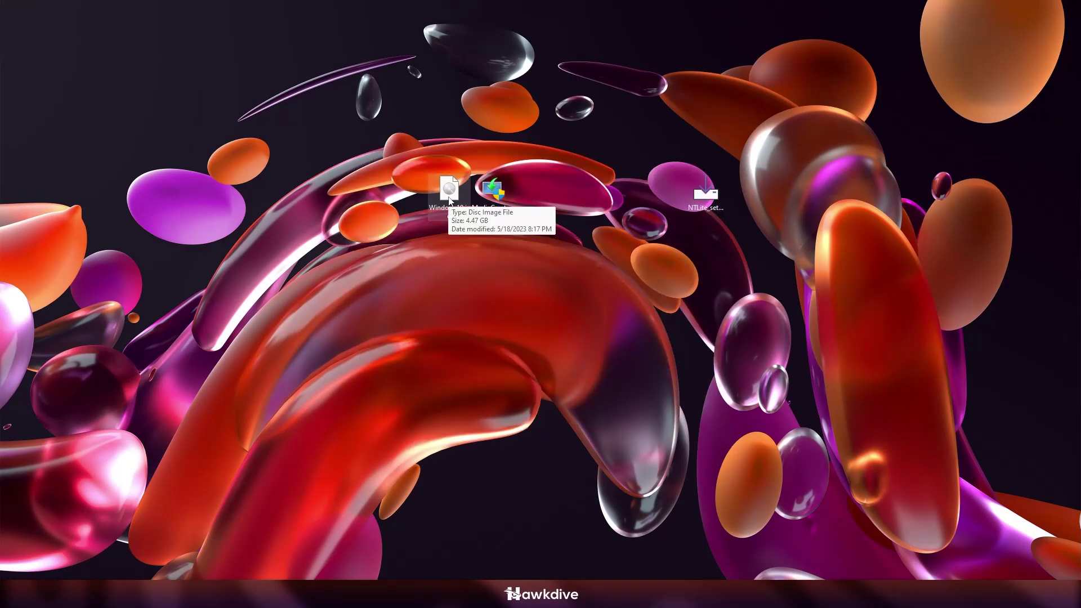
Use 7-Zip Extract files on Windows10.iso, keeping the Windows10 subfolder destination
right_click(448, 198)
mouse_move(518, 266)
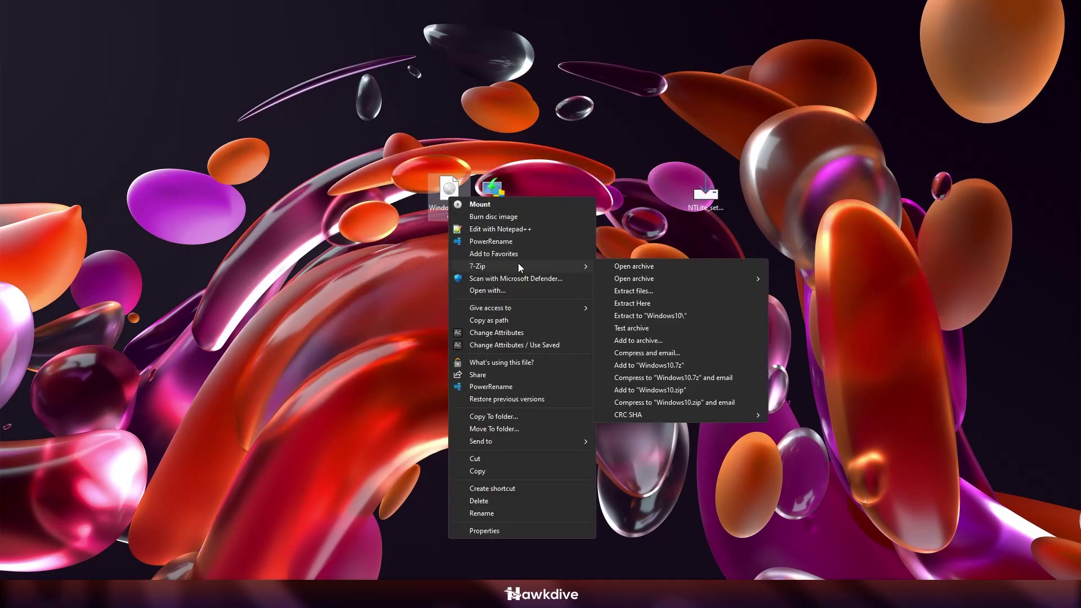
click(656, 291)
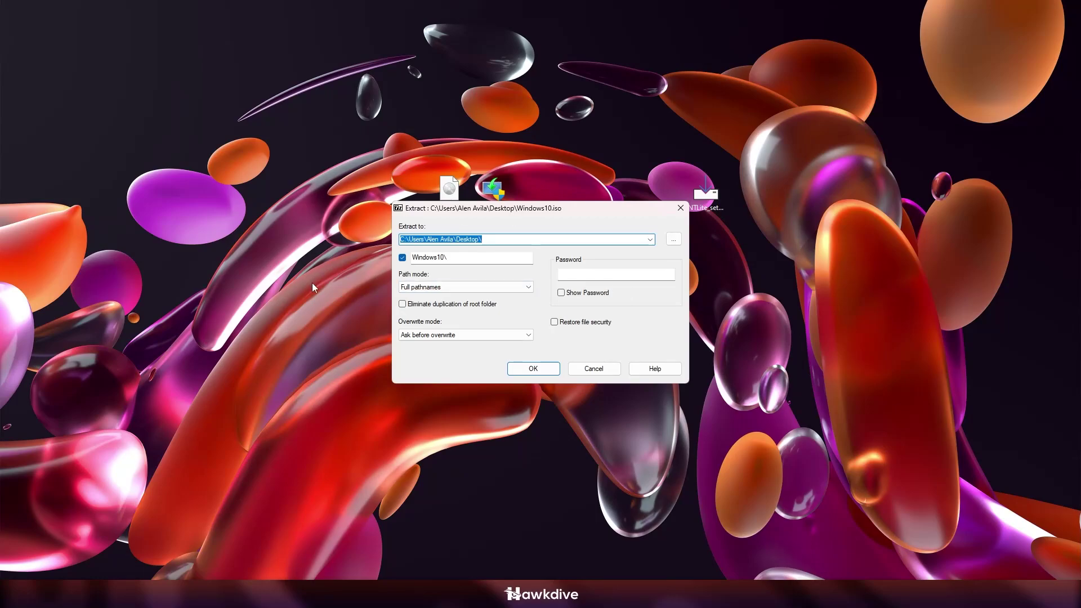
click(533, 368)
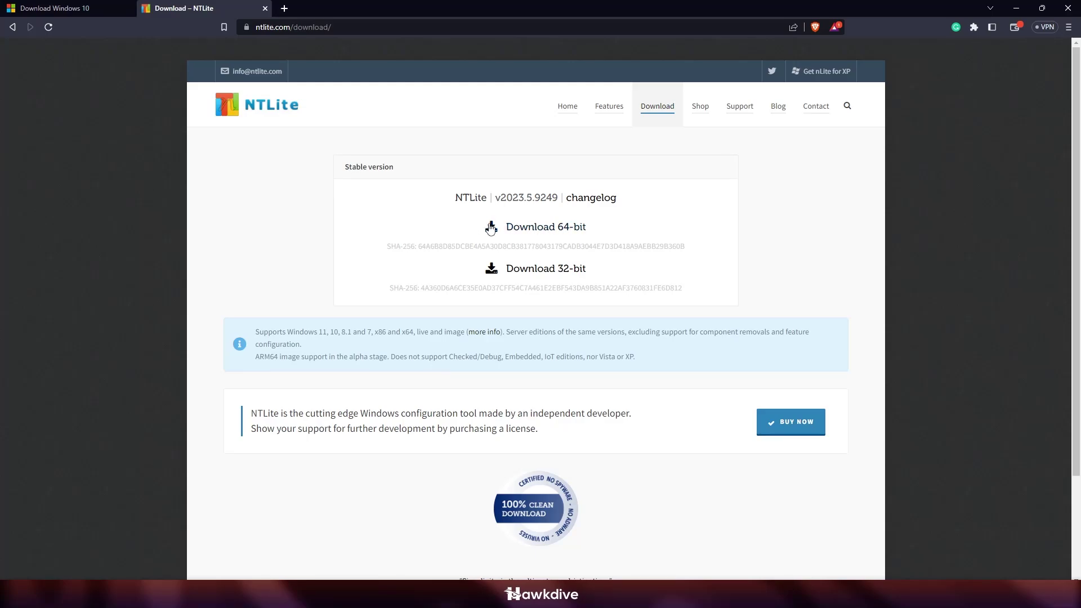
Review the ntlite.com download page address, then minimize Brave to show the desktop
click(376, 27)
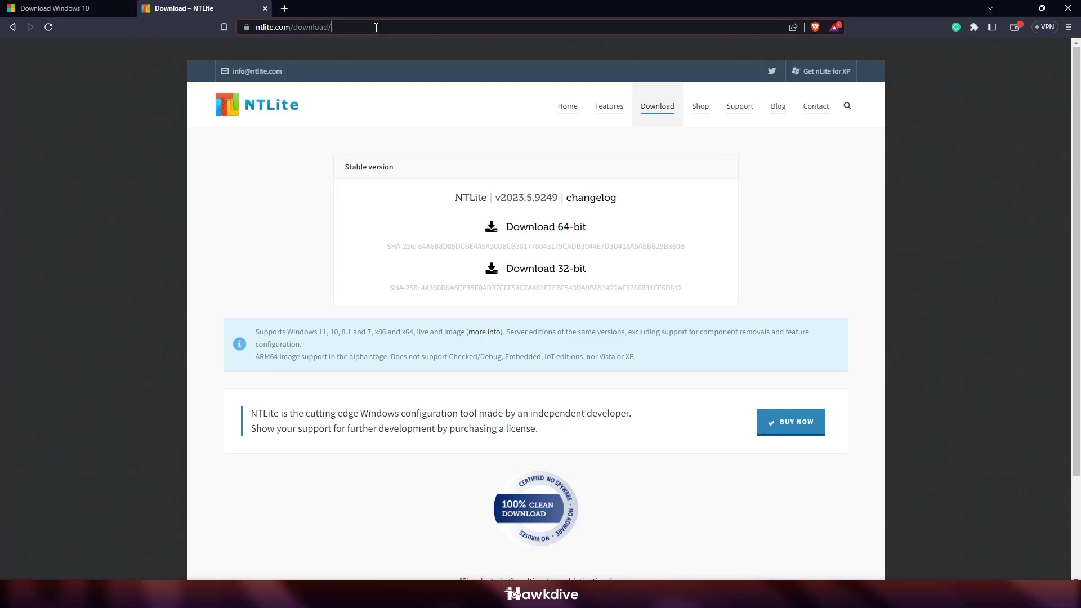
click(852, 232)
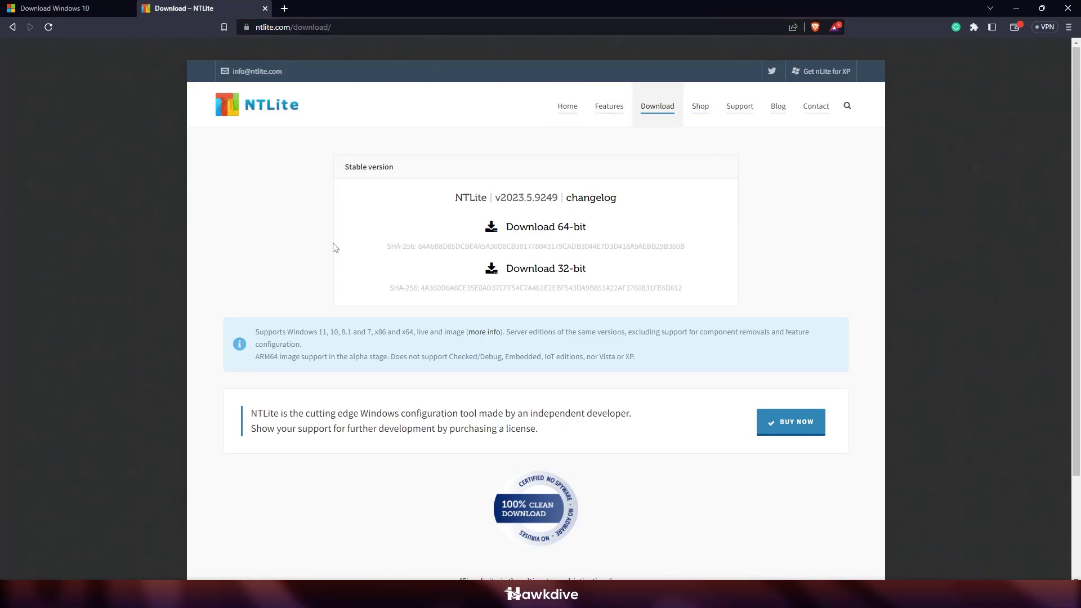
click(1016, 8)
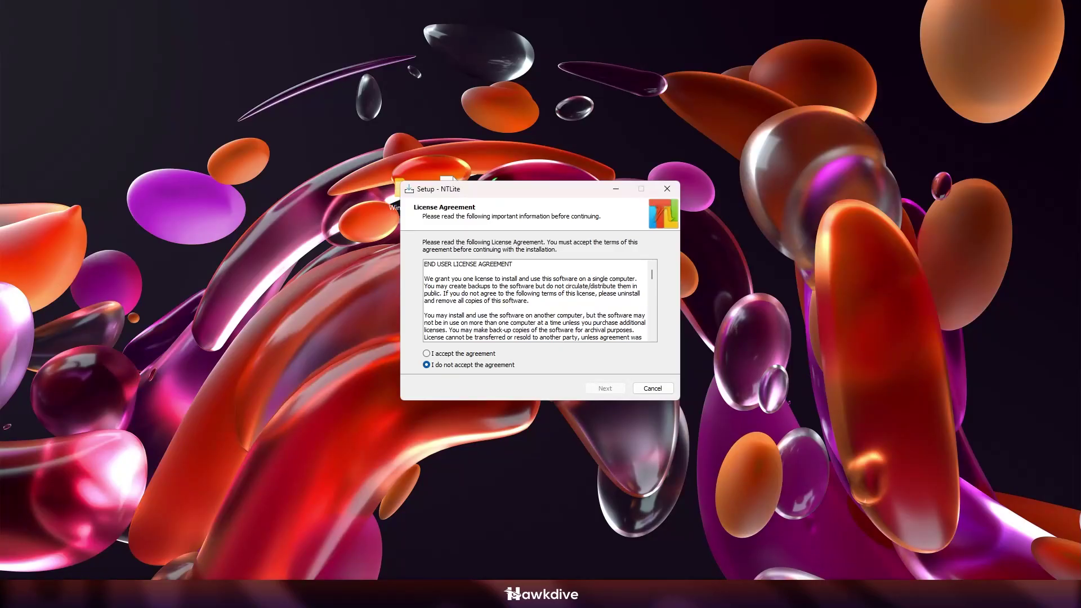
Install NTLite to C:\Program Files\NTLite in Portable Mode, overwriting the existing folder, and launch it
click(467, 354)
click(605, 388)
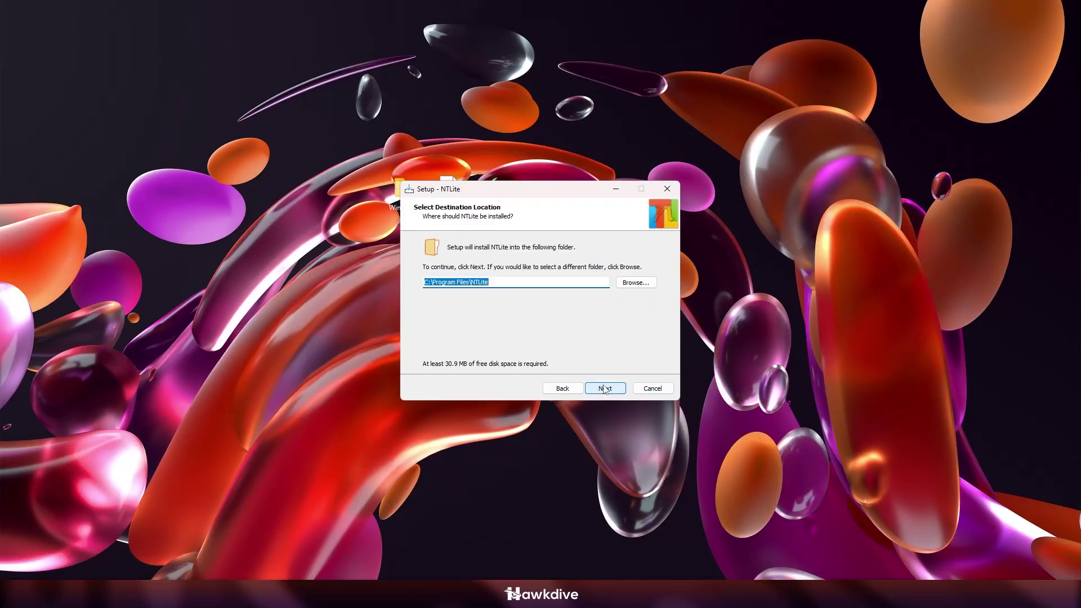
click(605, 388)
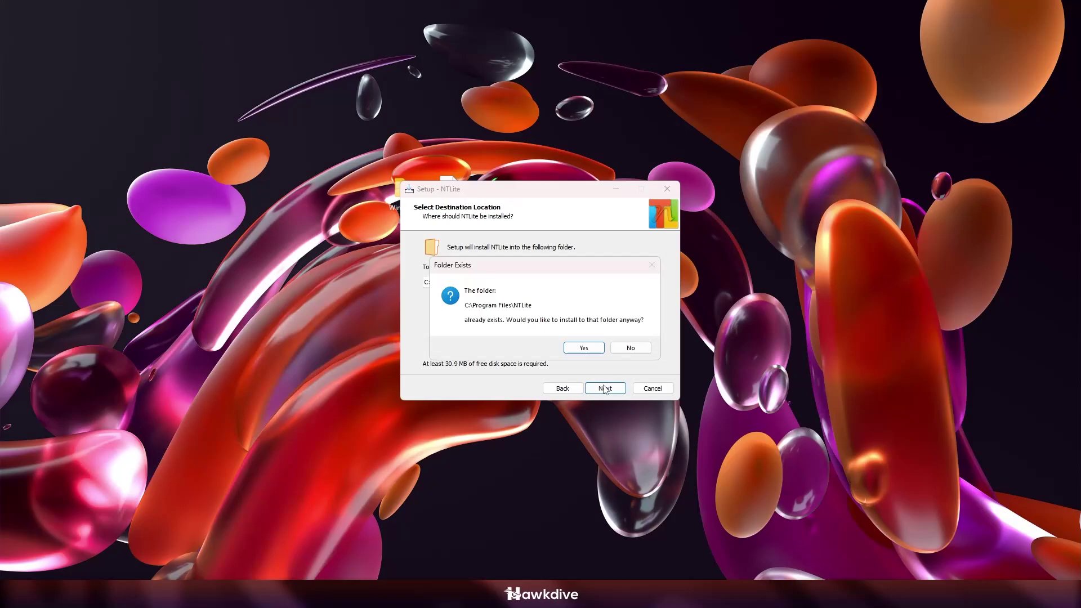
click(587, 346)
click(484, 304)
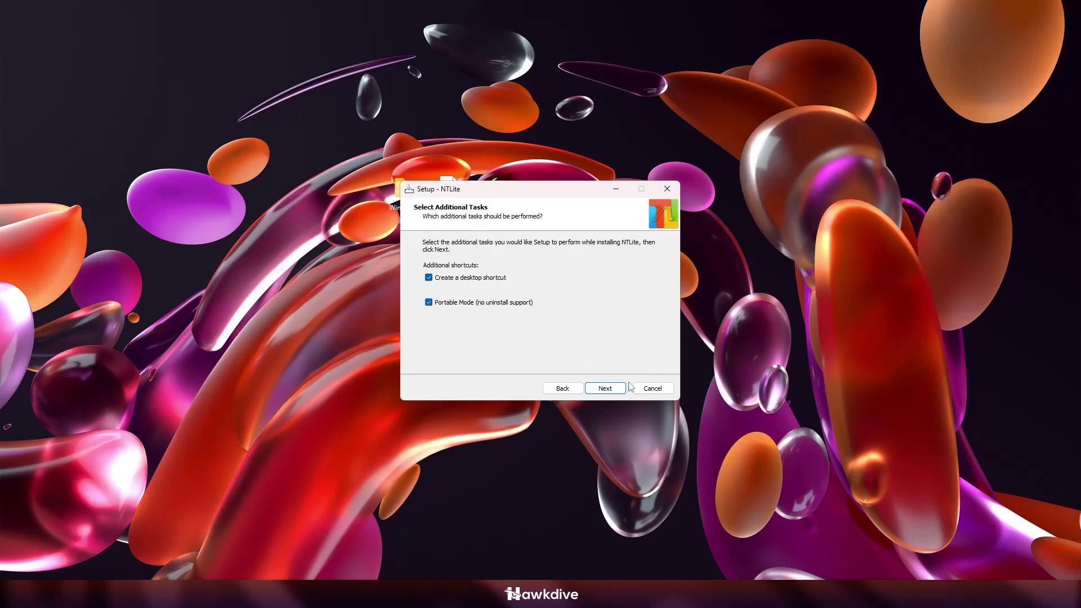
click(605, 389)
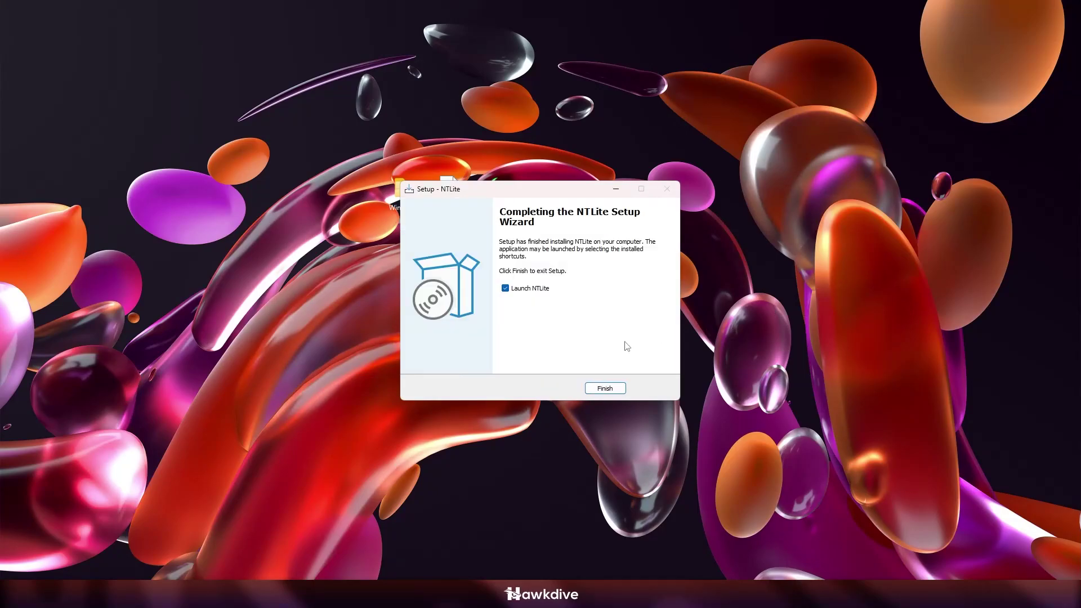
click(608, 390)
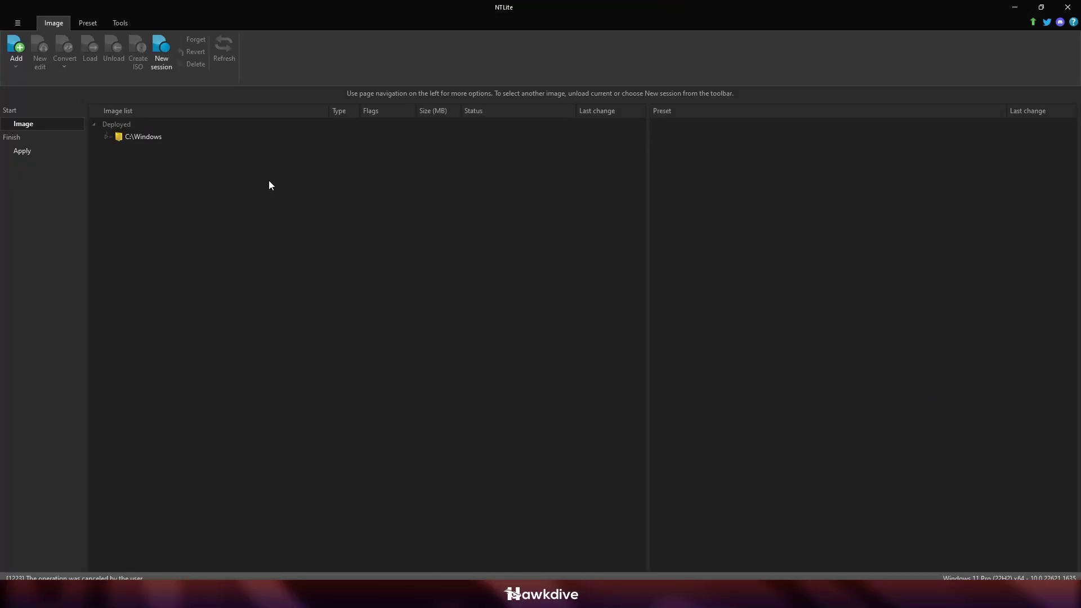
Add the desktop Windows10 folder as an image directory
click(16, 56)
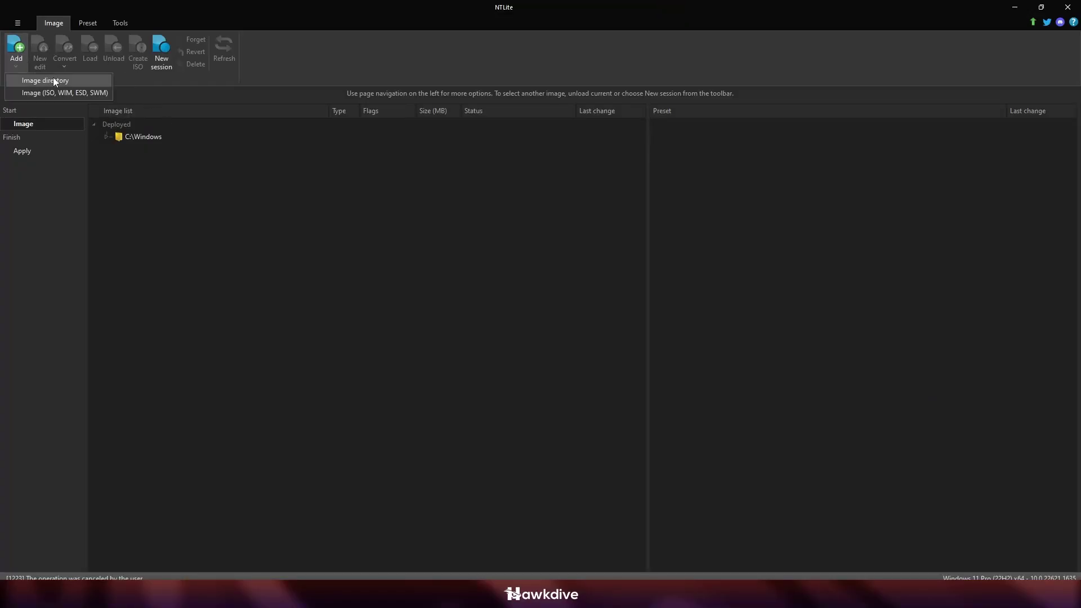
click(53, 79)
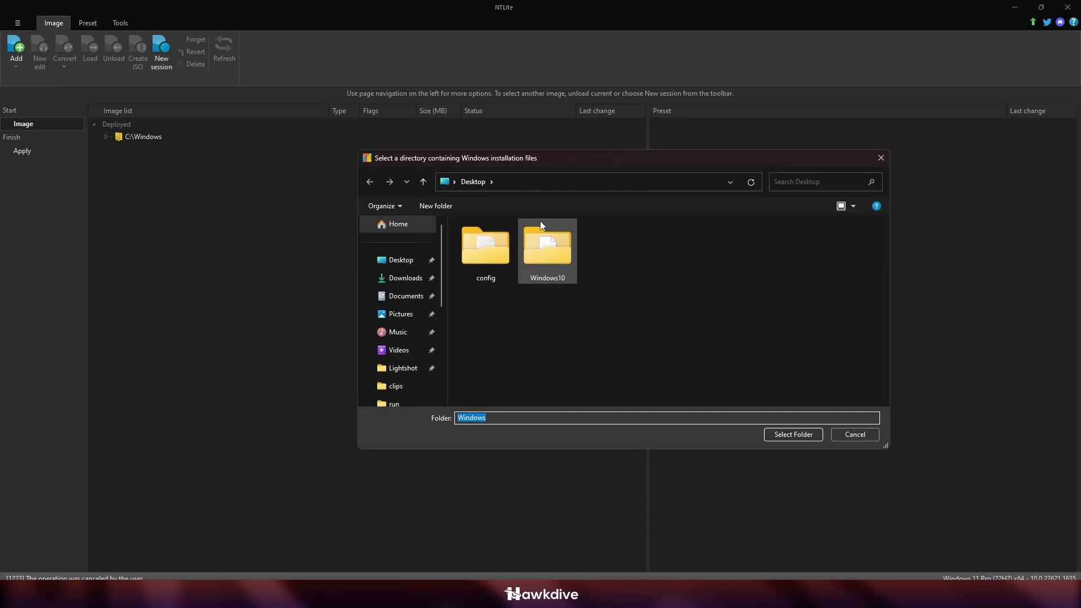
click(552, 242)
click(803, 435)
Load the Windows 10 Pro edition, agreeing to convert the image to WIM
click(197, 260)
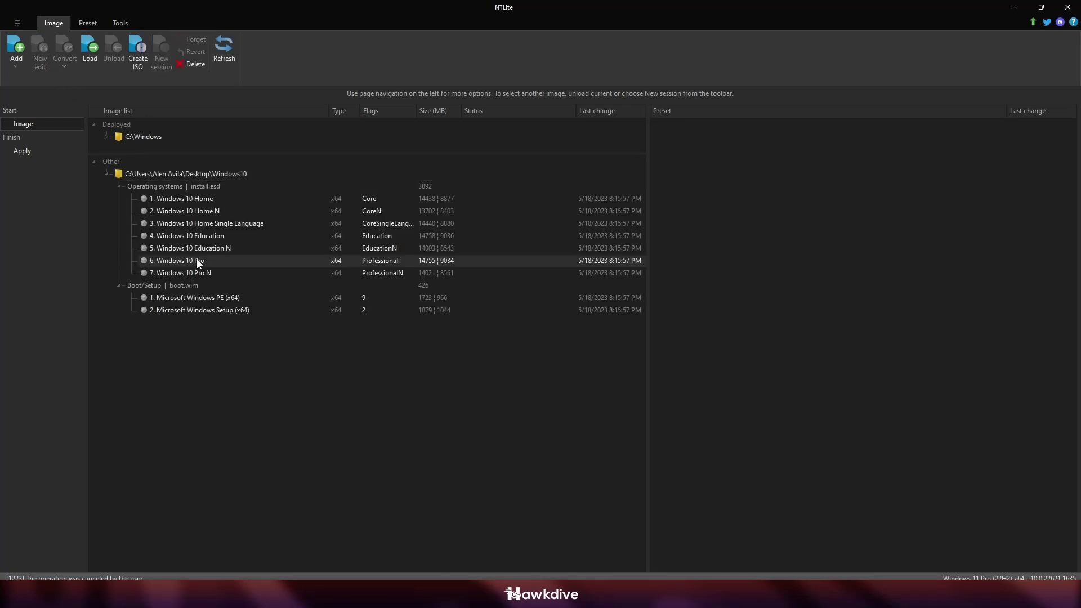
right_click(216, 261)
mouse_move(251, 278)
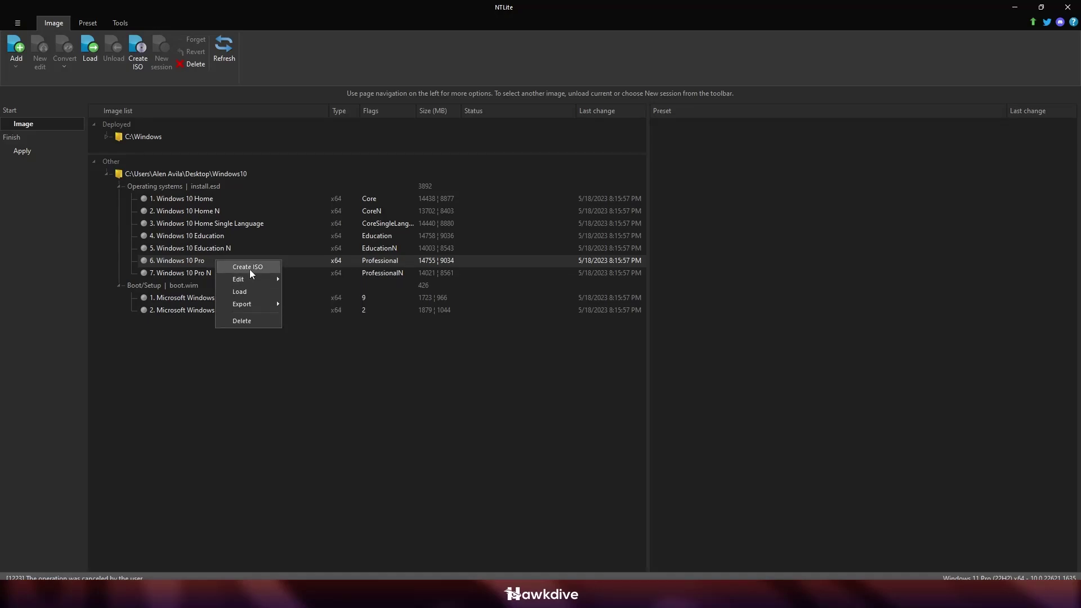
double_click(190, 257)
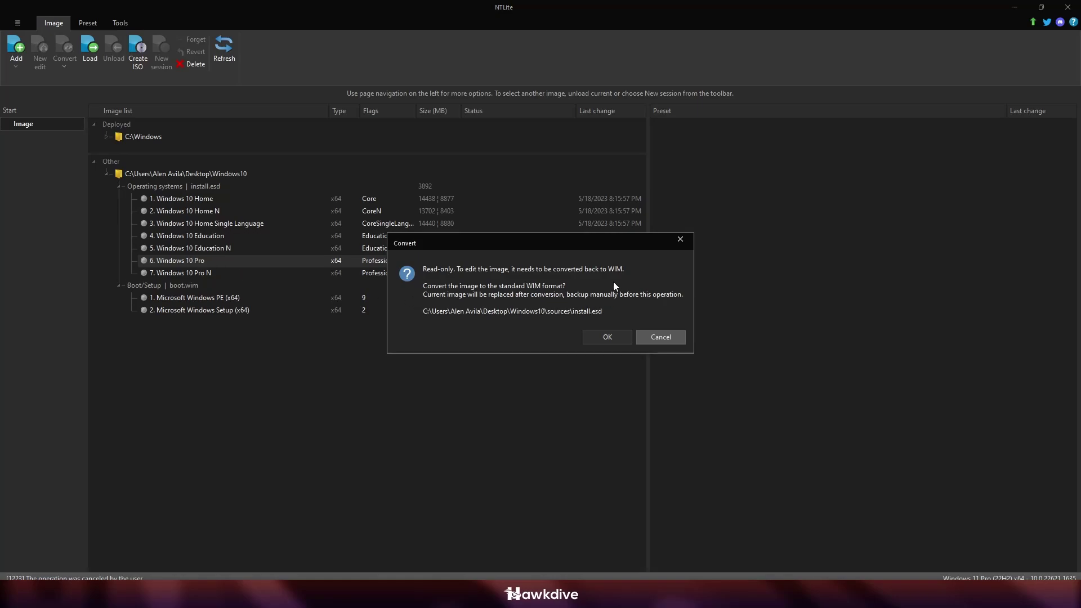
click(618, 336)
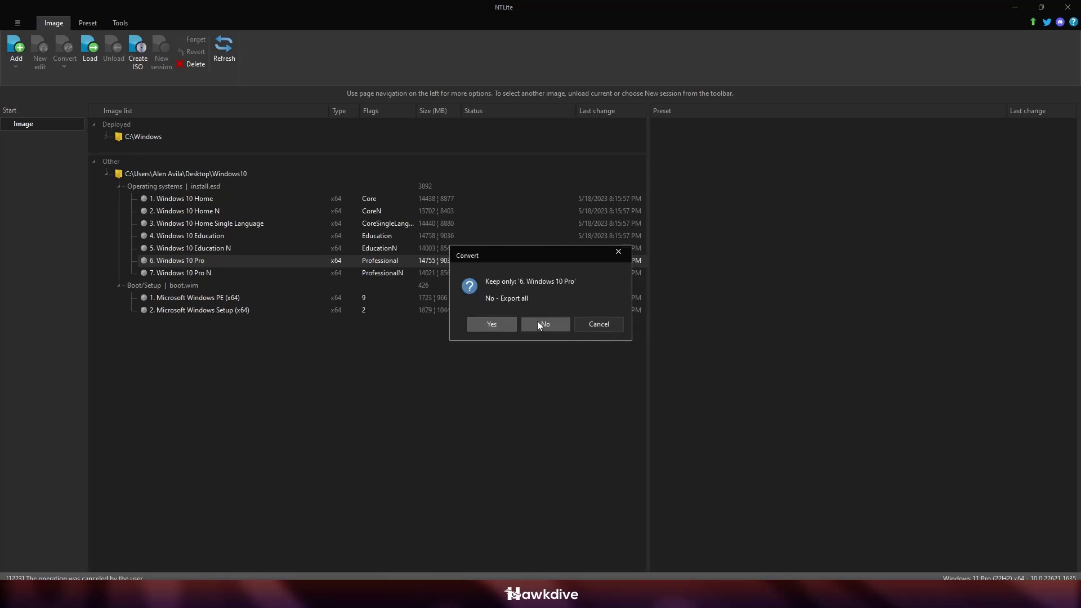
click(498, 322)
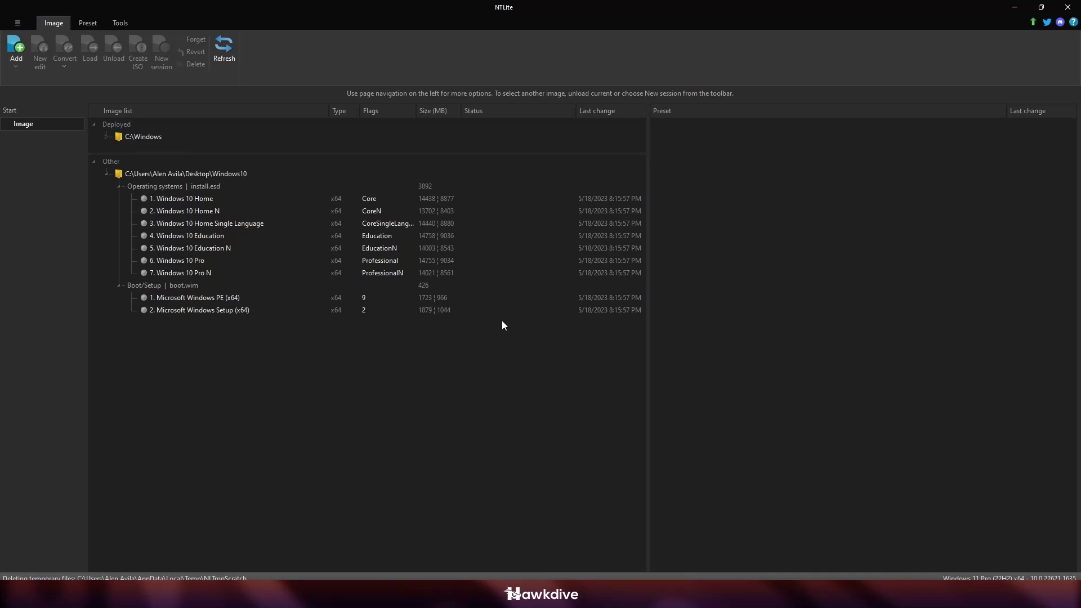
key(super)
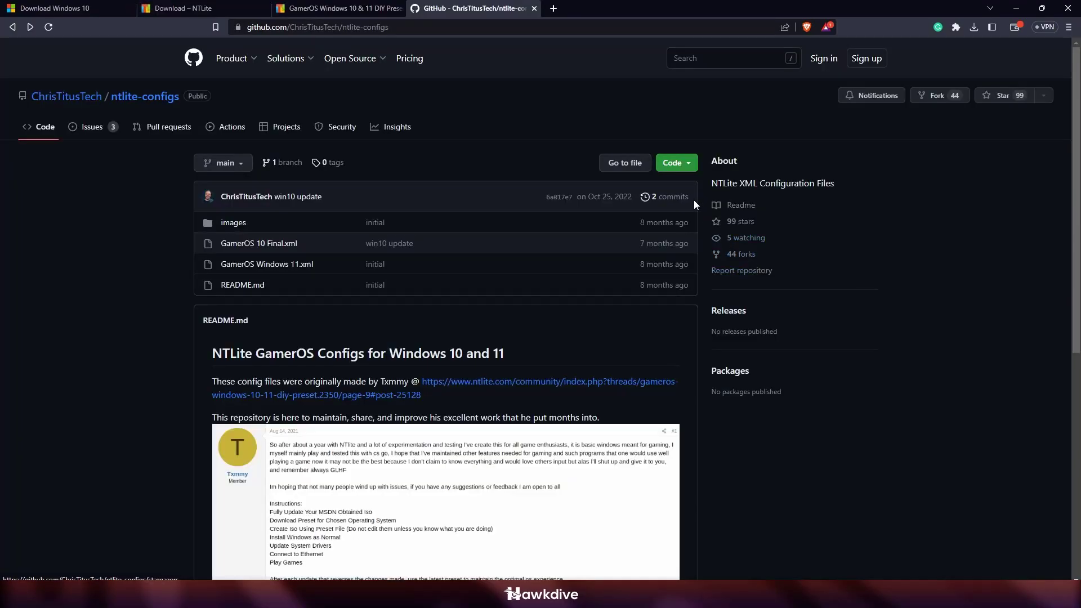
Download the ntlite-configs repository through Code > Download ZIP and save it
click(676, 162)
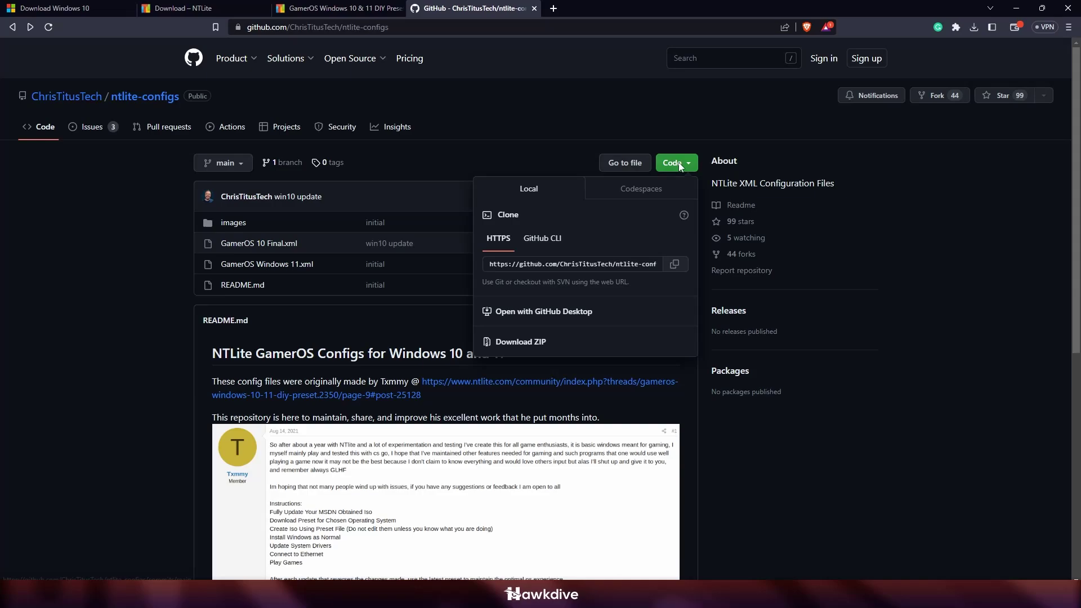
click(539, 345)
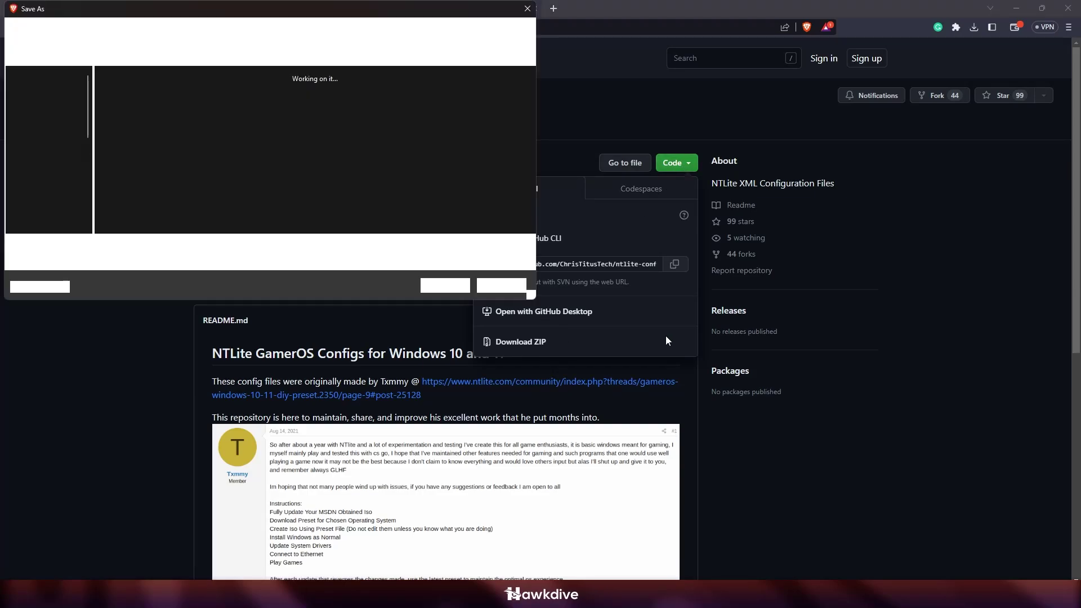
click(444, 288)
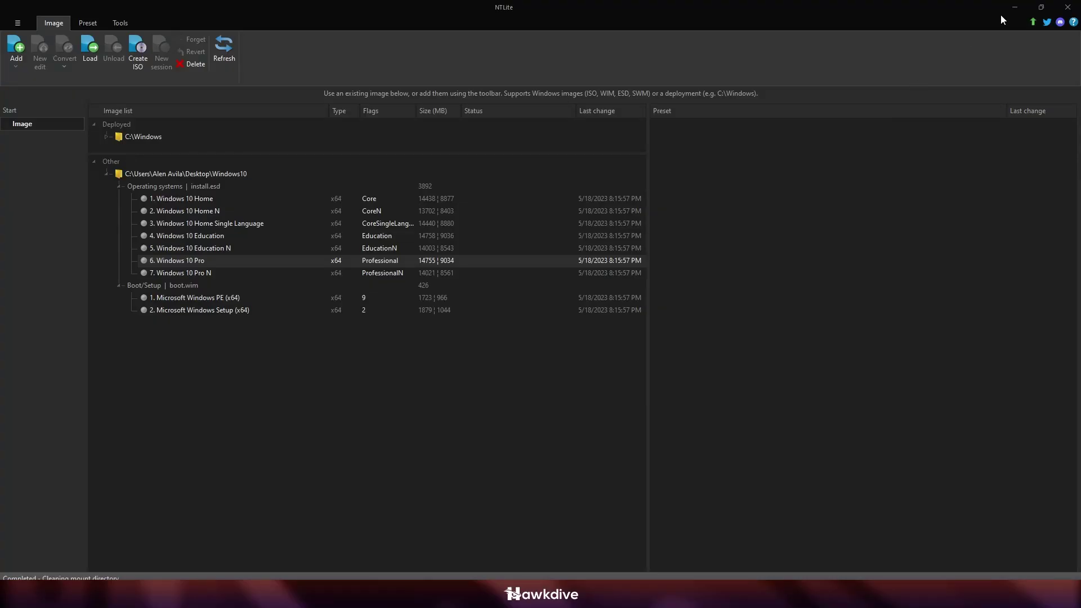
Open ntlite-configs-main.zip from the desktop in 7-Zip, close it, and maximize NTLite again
double_click(743, 7)
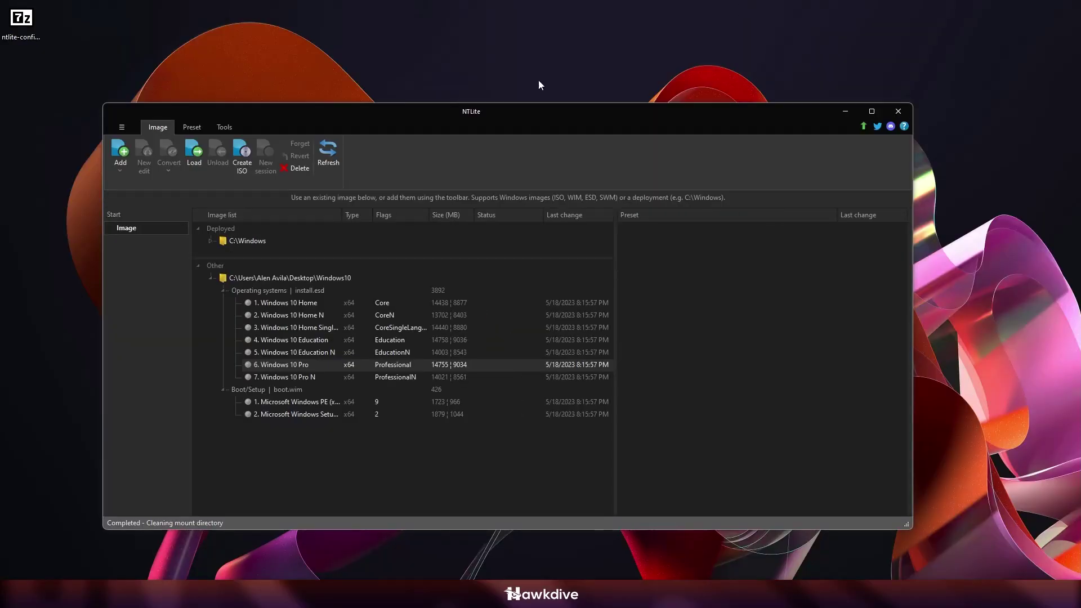
click(28, 21)
double_click(28, 22)
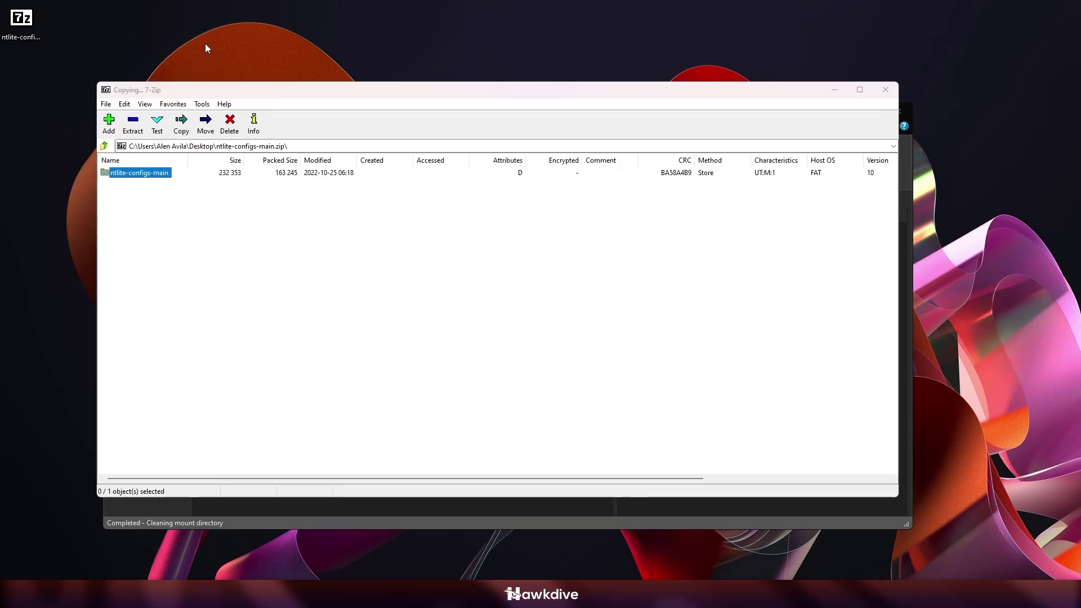
click(885, 90)
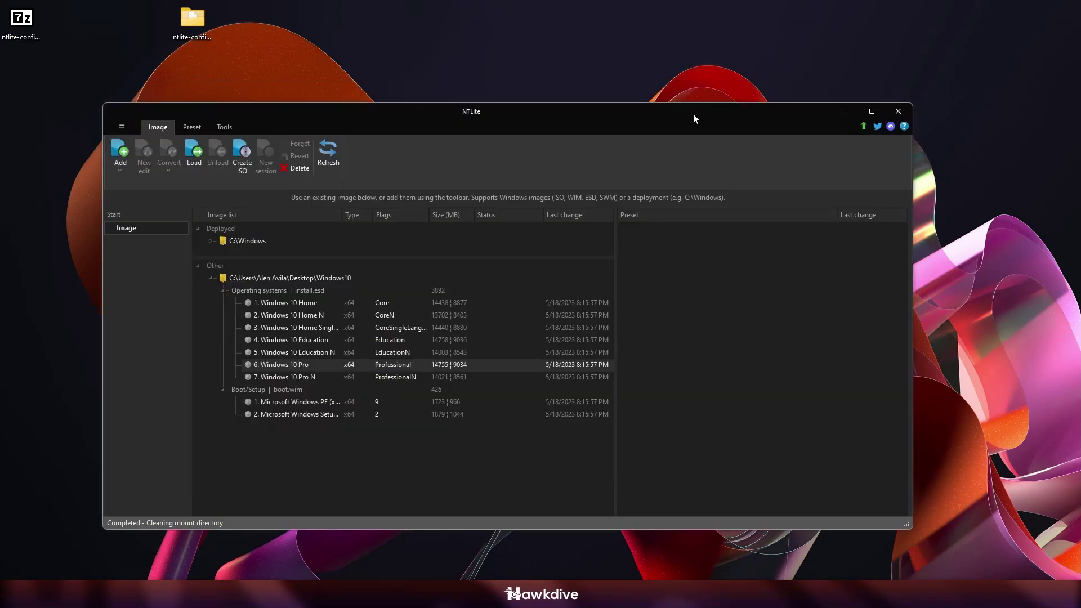
double_click(700, 110)
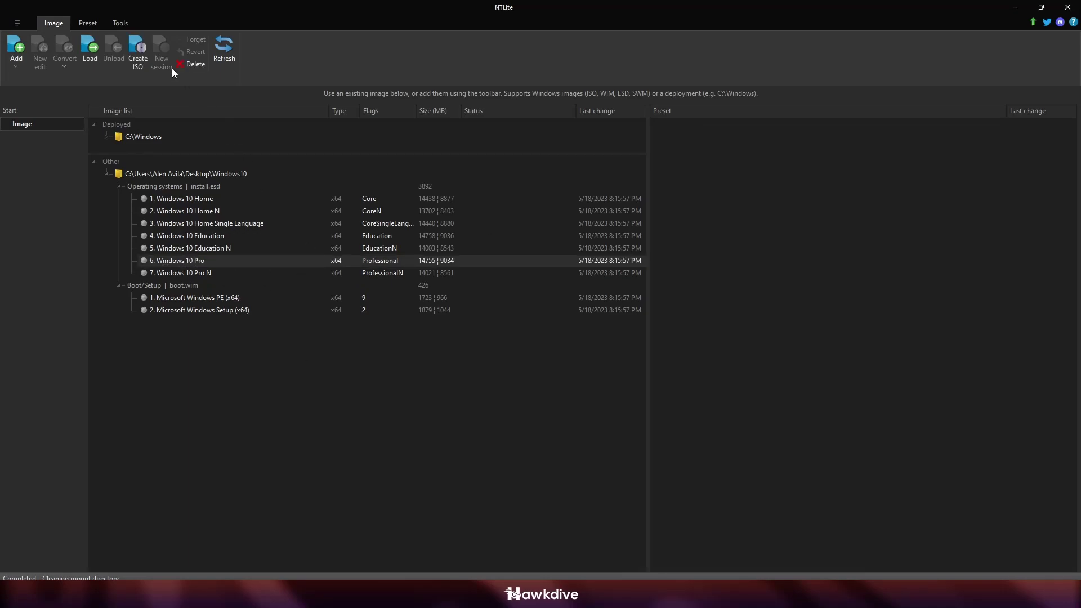
Import GamerOS 10 Final.xml from Desktop\ntlite-configs-main as a preset
click(83, 23)
click(96, 40)
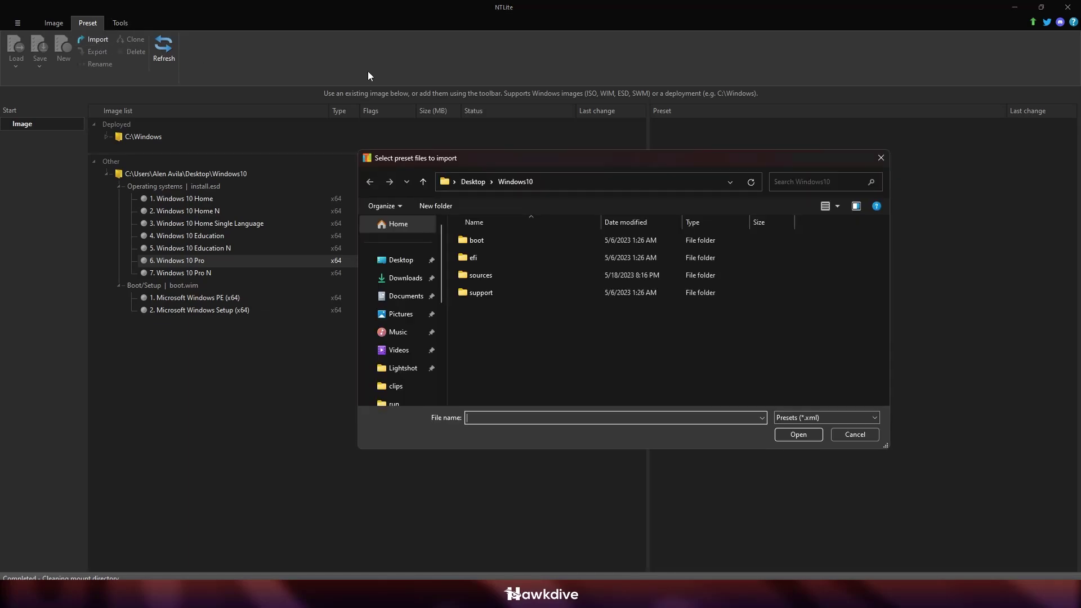
click(400, 260)
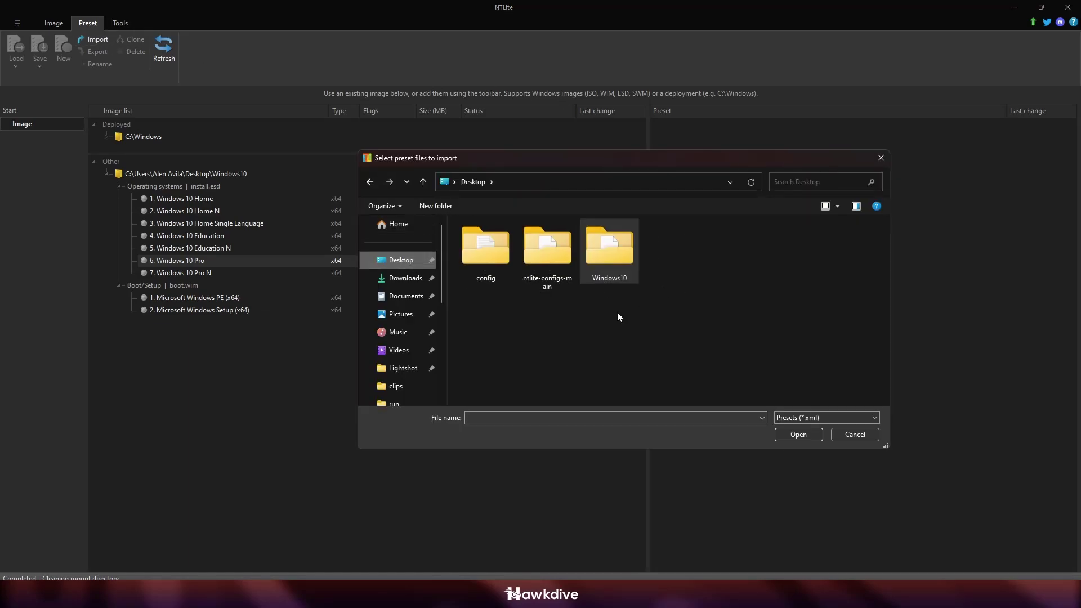
double_click(546, 265)
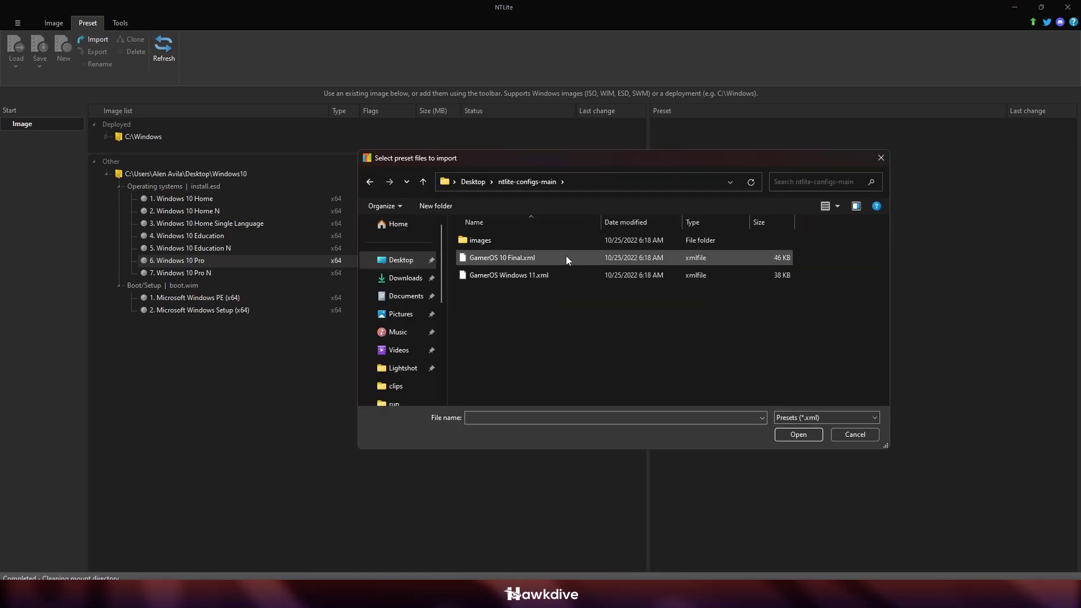
click(514, 260)
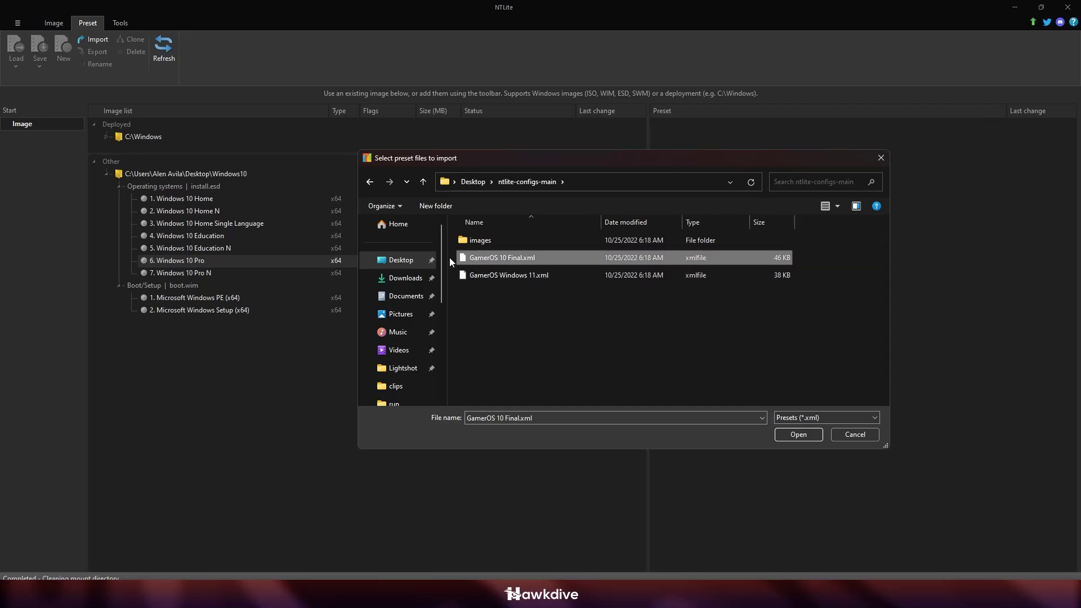
double_click(559, 257)
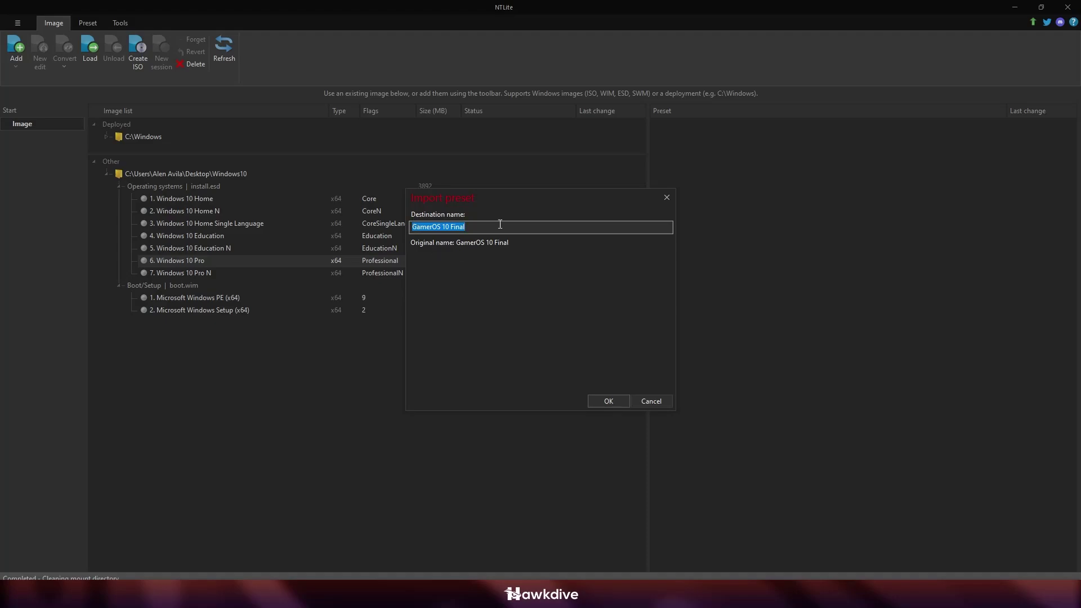
Load the GamerOS 10 Final preset, convert the image to WIM and keep only Windows 10 Pro
click(613, 400)
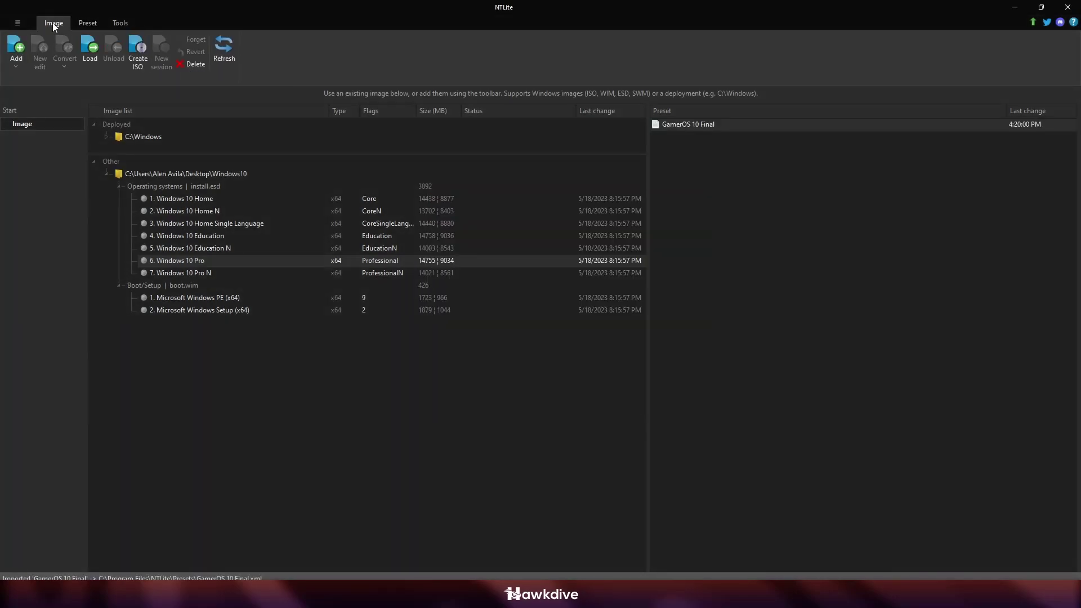
click(89, 52)
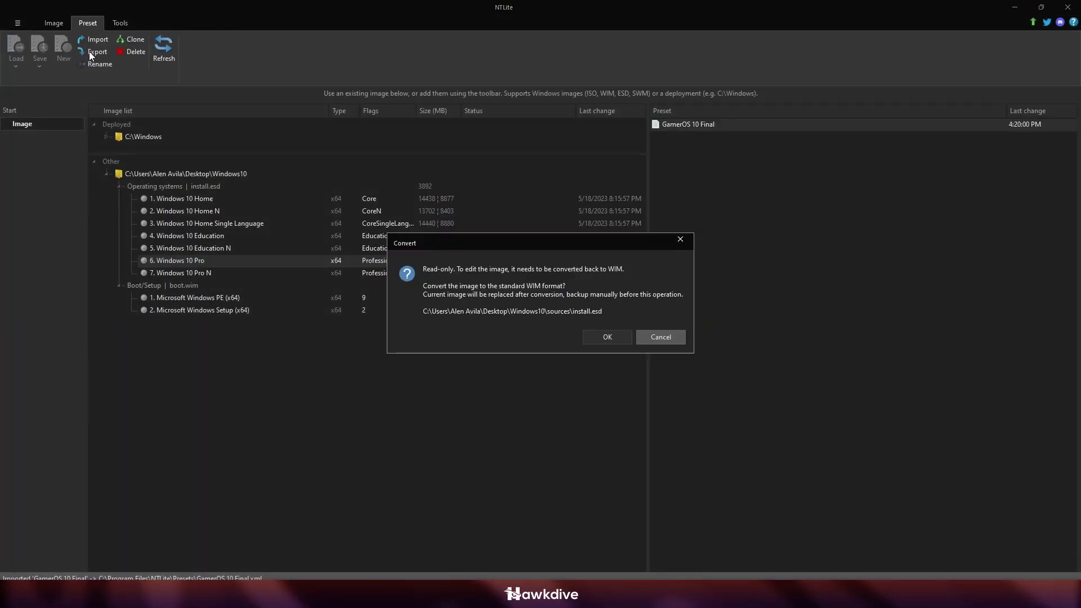
click(607, 336)
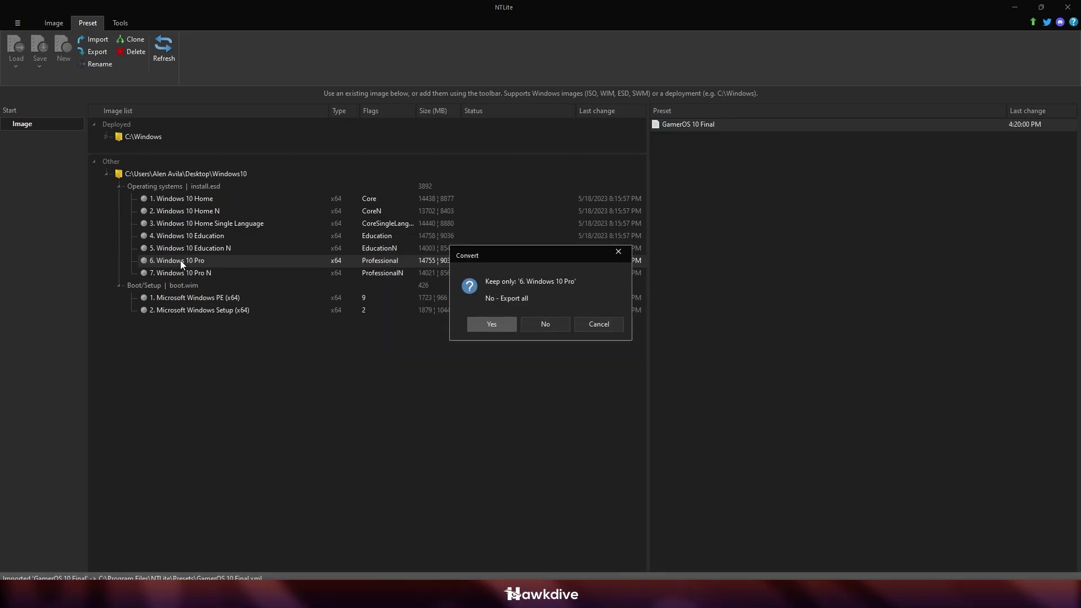
click(495, 323)
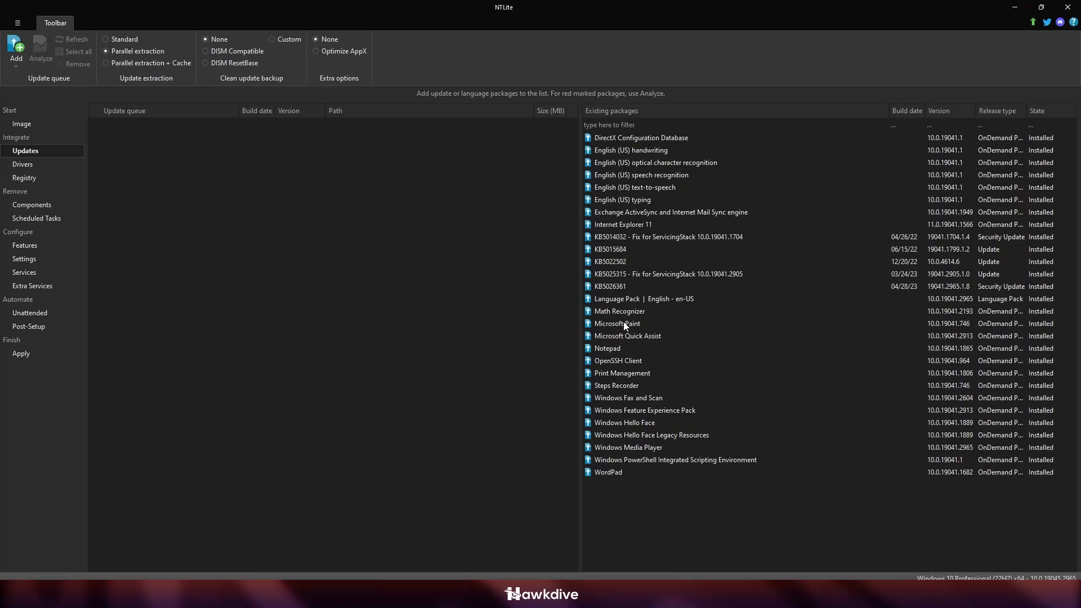
Remove the Windows Fax and Scan package from the image
click(643, 398)
right_click(644, 398)
click(664, 404)
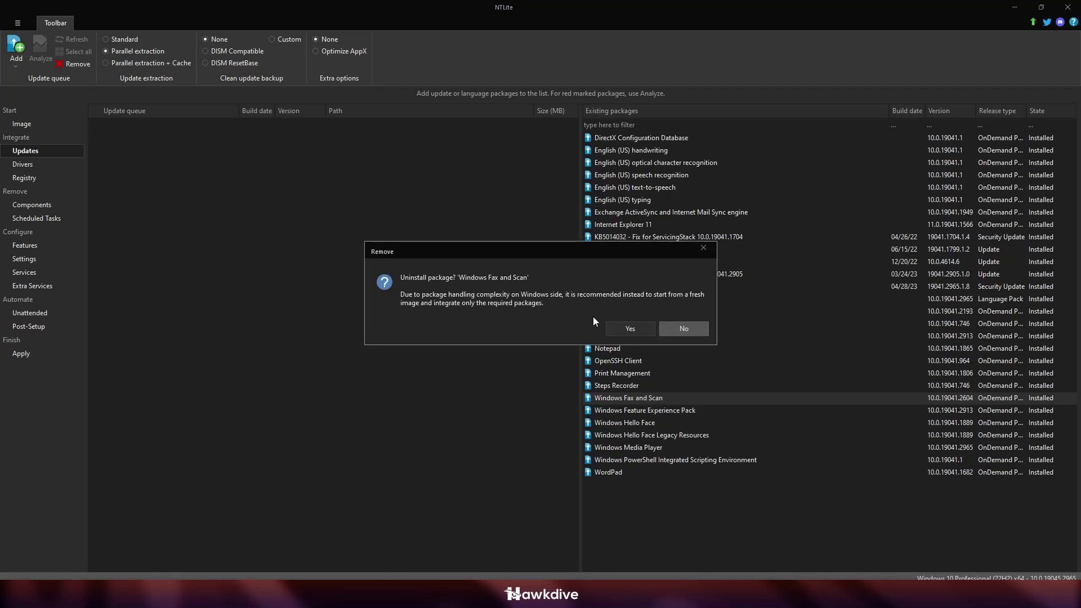
click(685, 330)
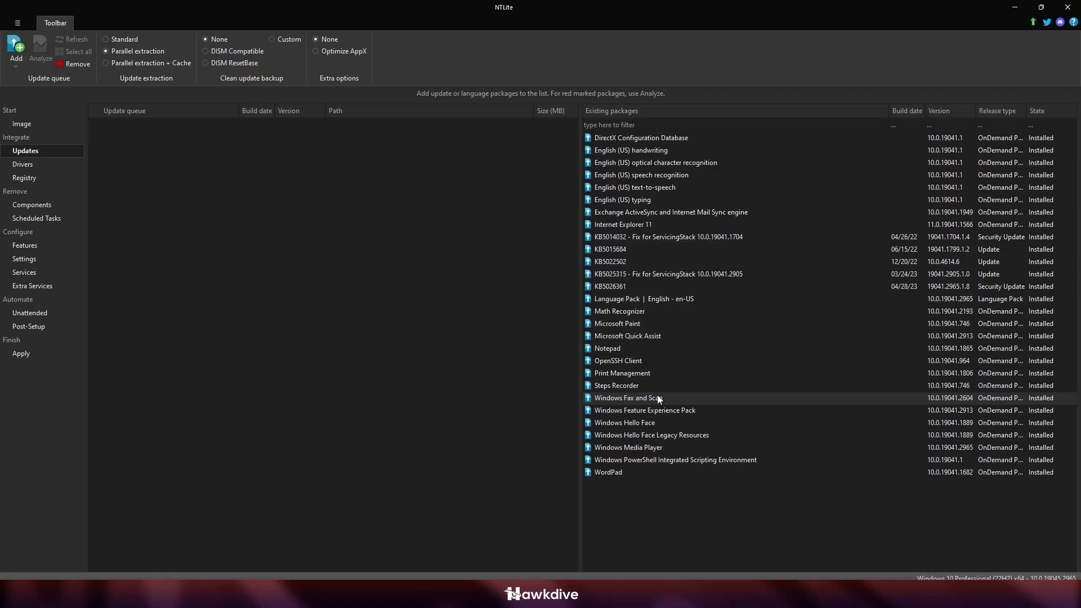
right_click(657, 400)
click(667, 404)
click(686, 330)
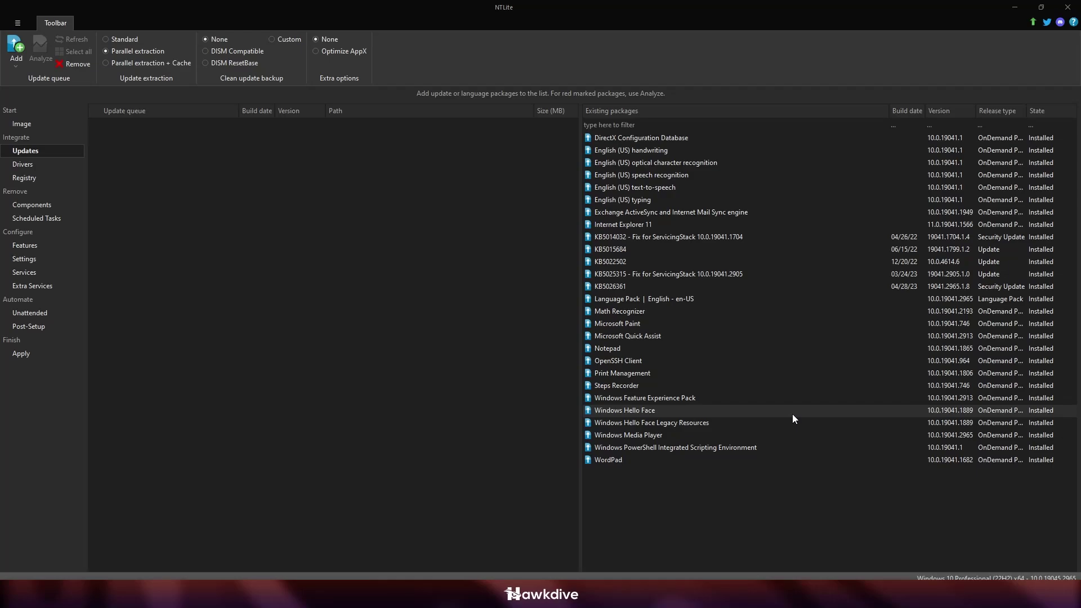
Remove the Windows Hello Face package from the image
right_click(662, 424)
click(691, 431)
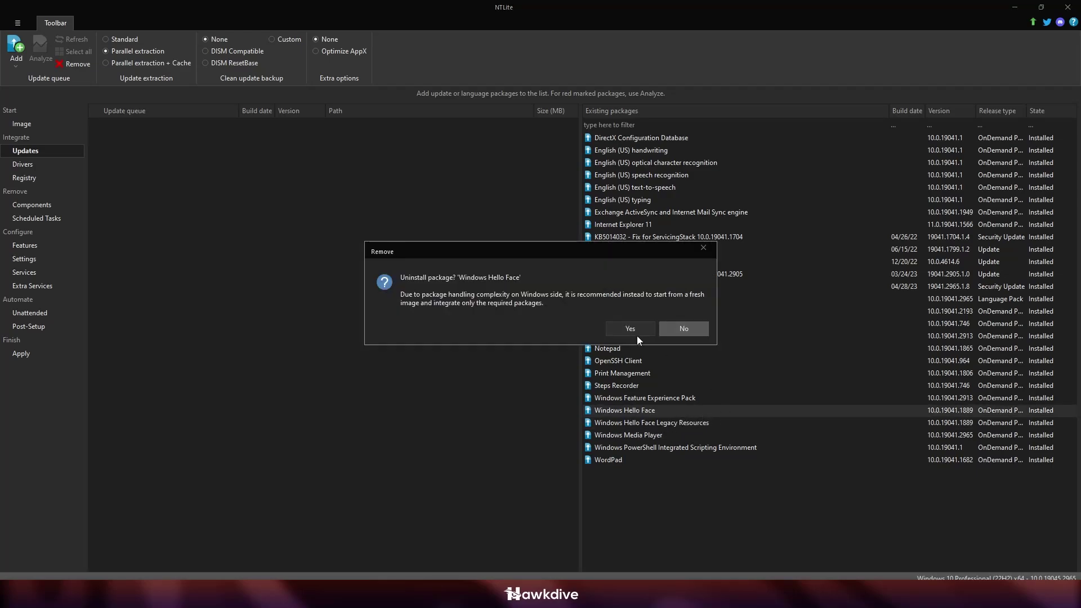
click(630, 327)
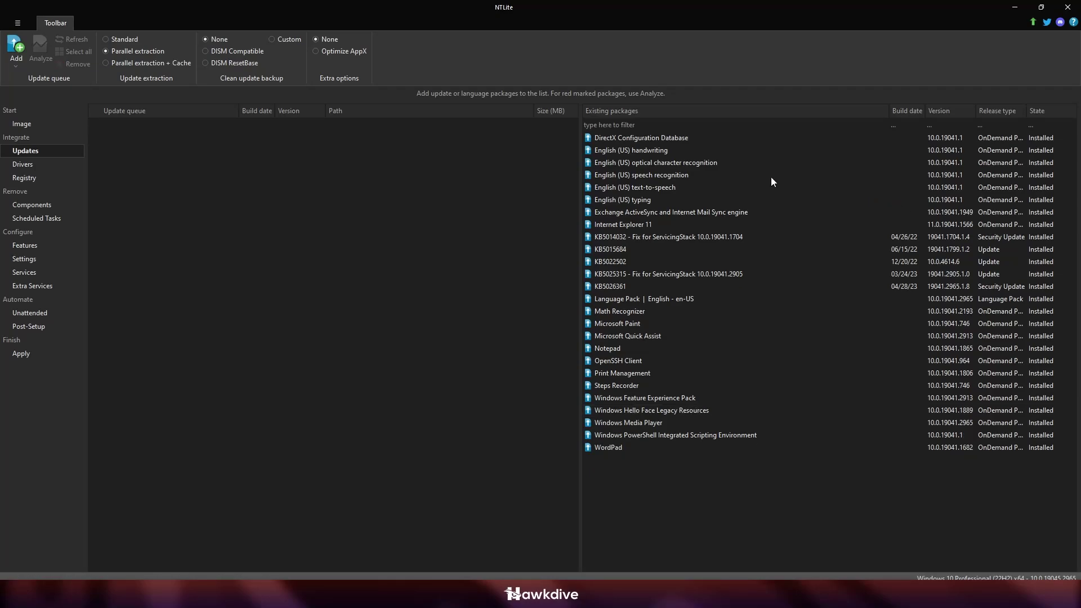
Remove the WordPad, Windows Hello Face Legacy Resources and Microsoft Paint packages
click(630, 451)
right_click(630, 450)
click(672, 458)
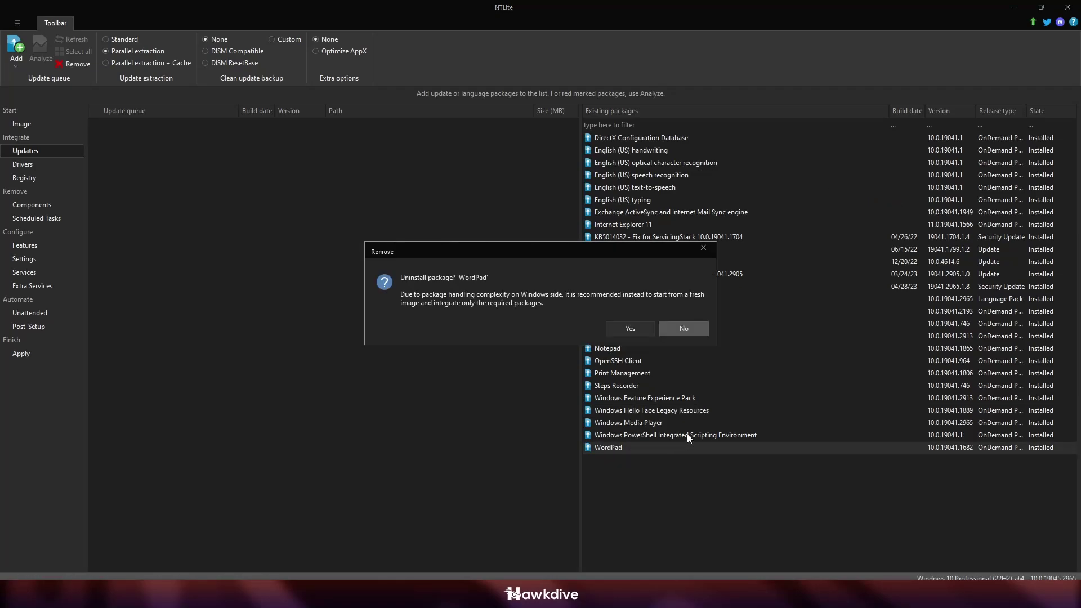
click(640, 329)
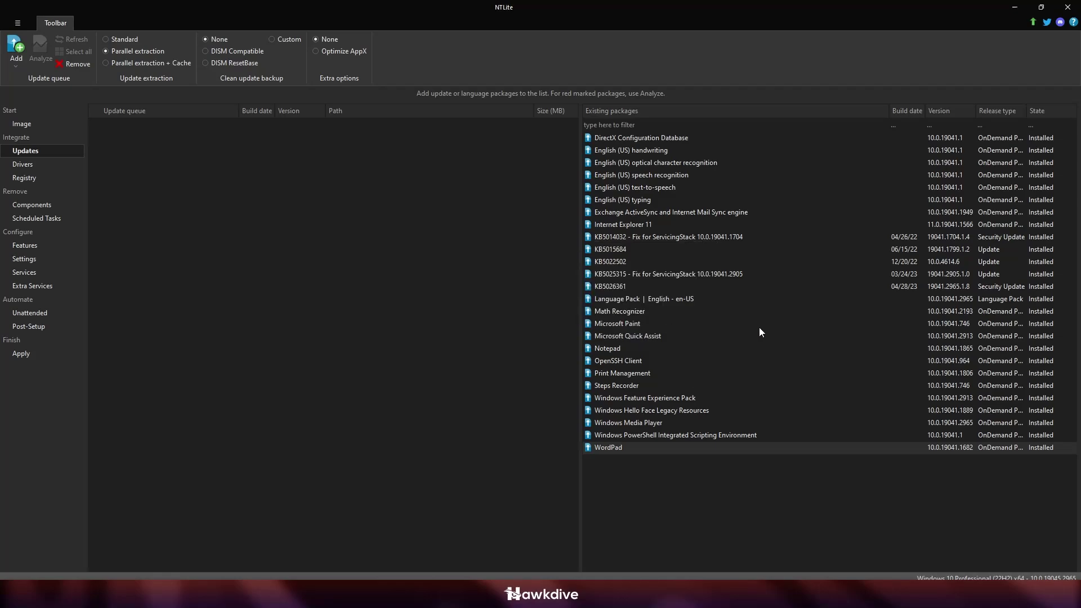
right_click(724, 410)
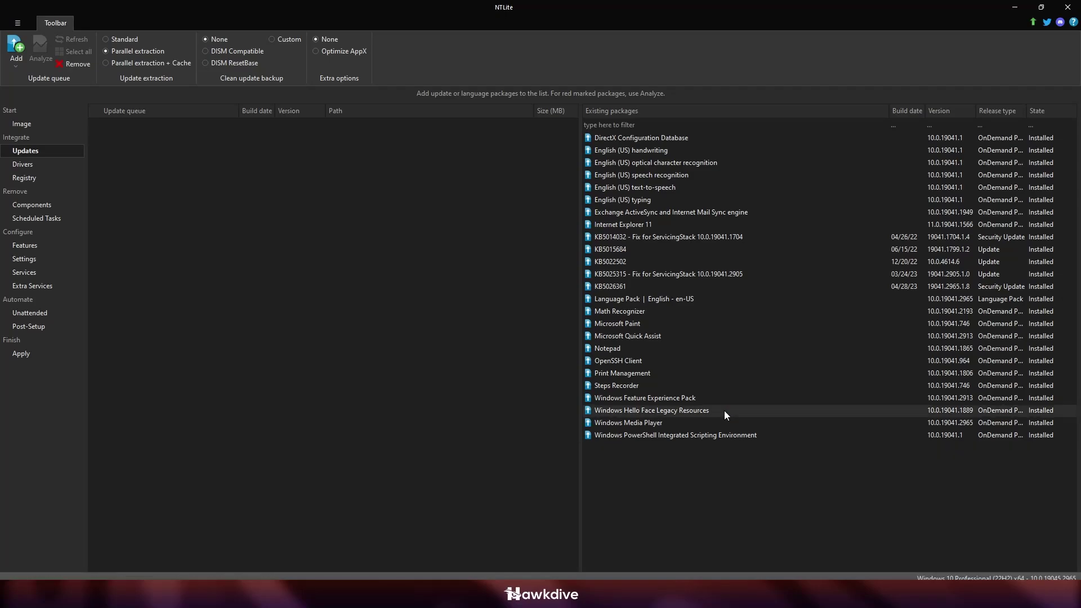
click(753, 418)
click(641, 328)
right_click(630, 324)
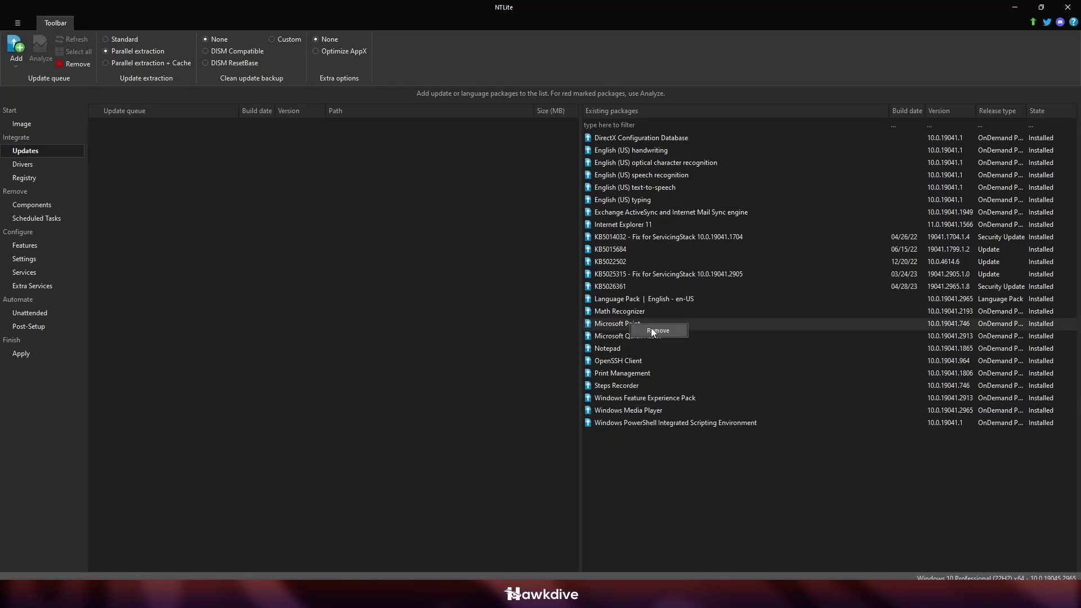
click(651, 331)
click(628, 333)
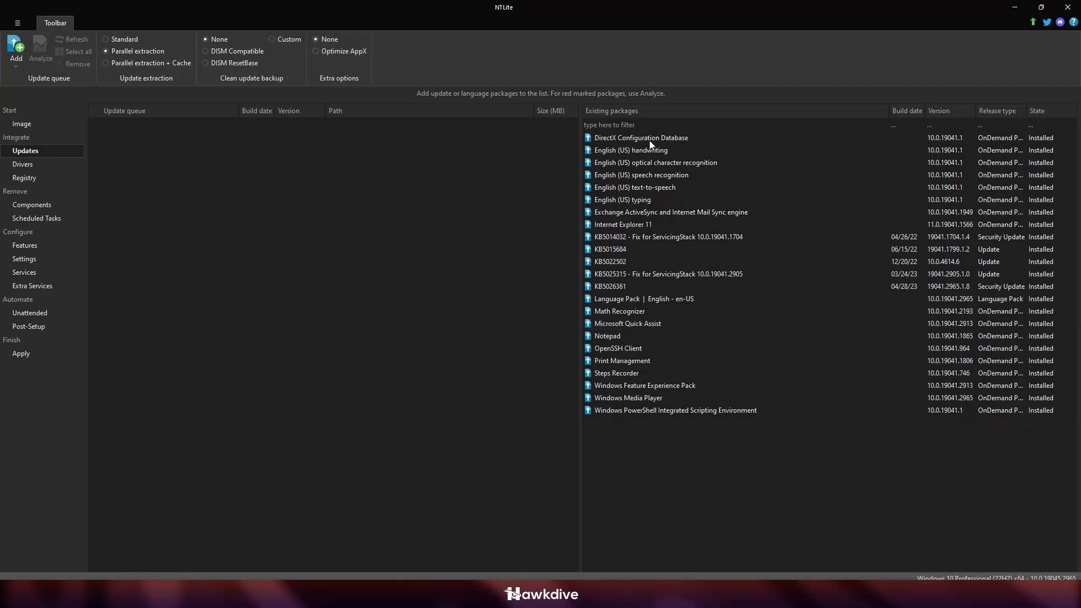
Remove the English (US) handwriting, Internet Explorer 11 and Steps Recorder packages
click(628, 150)
key(Delete)
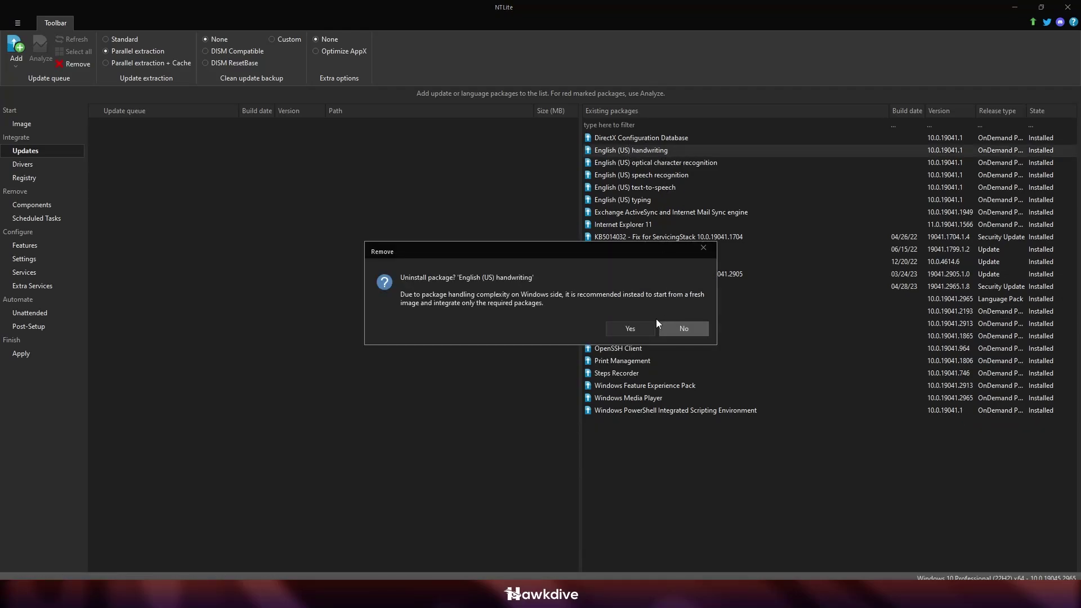
click(642, 325)
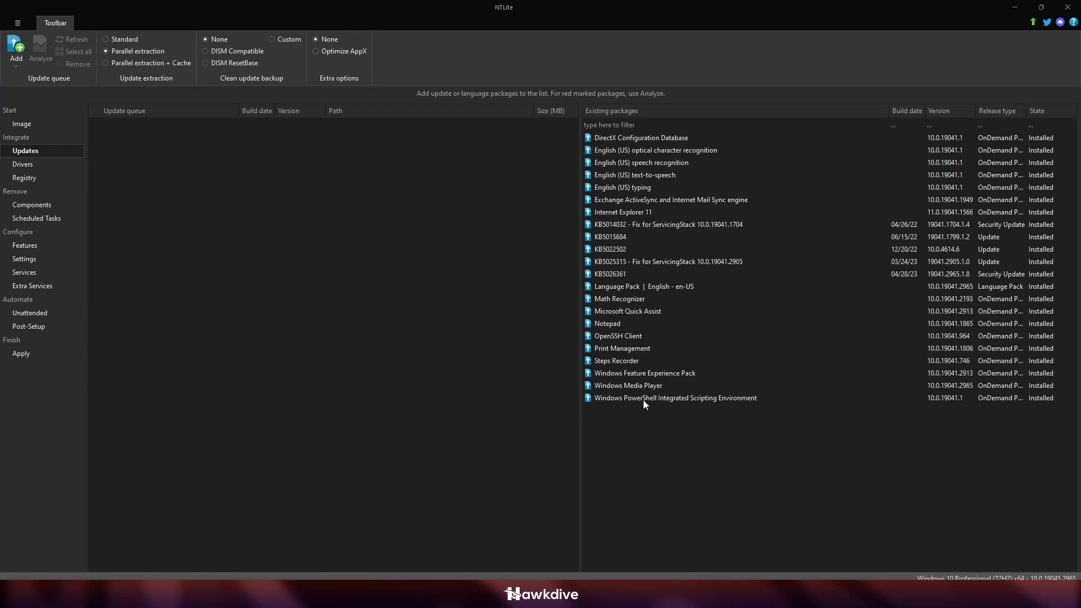
click(630, 212)
key(Delete)
click(632, 328)
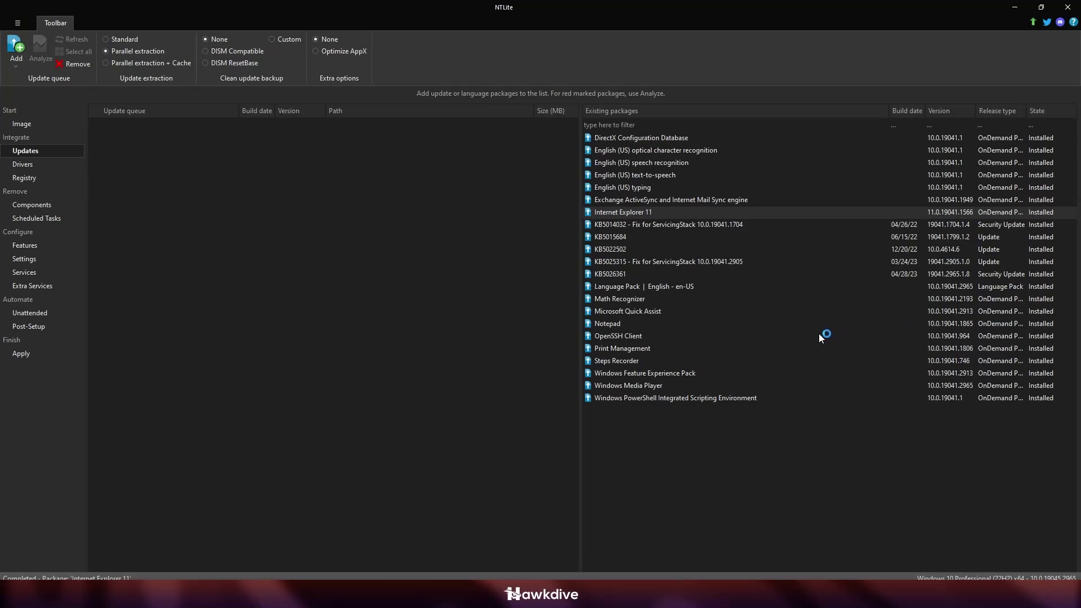
right_click(630, 348)
click(680, 354)
click(621, 328)
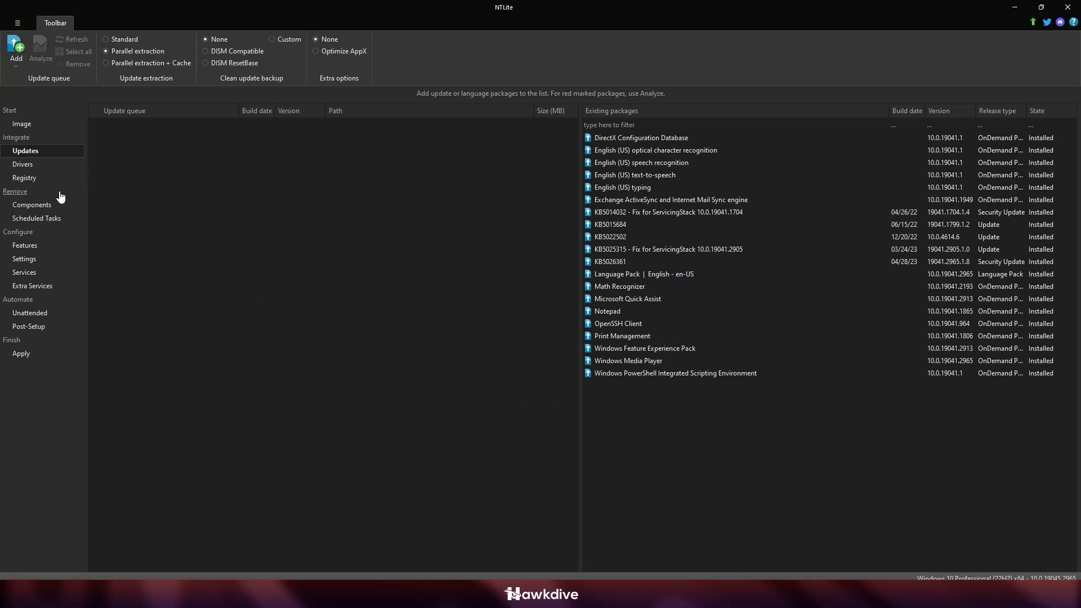
Review the Drivers page's hardware groups, then go to the Registry page
click(37, 167)
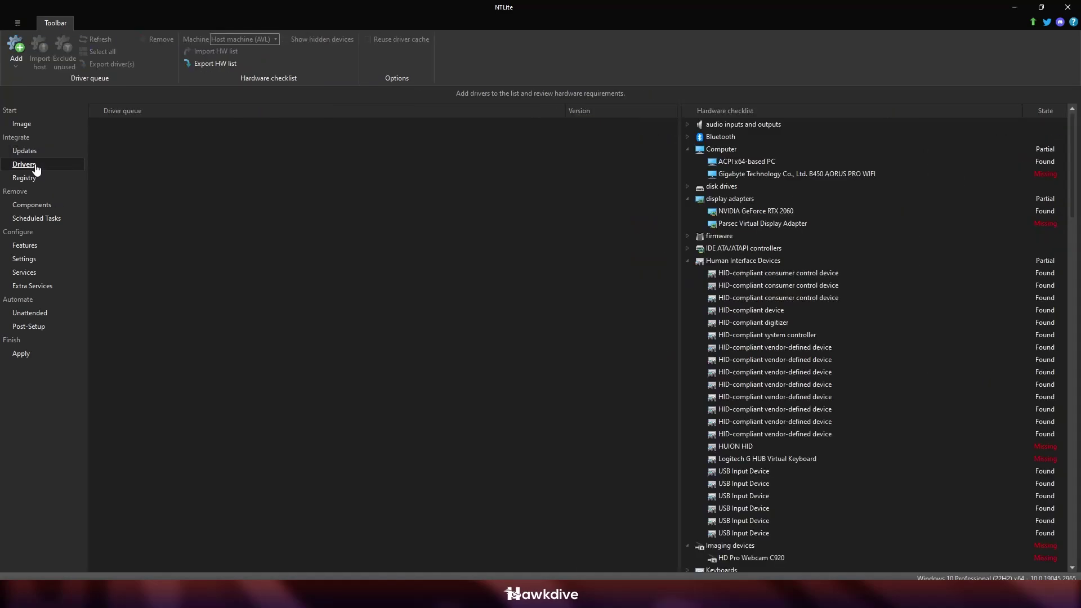
click(687, 150)
click(686, 174)
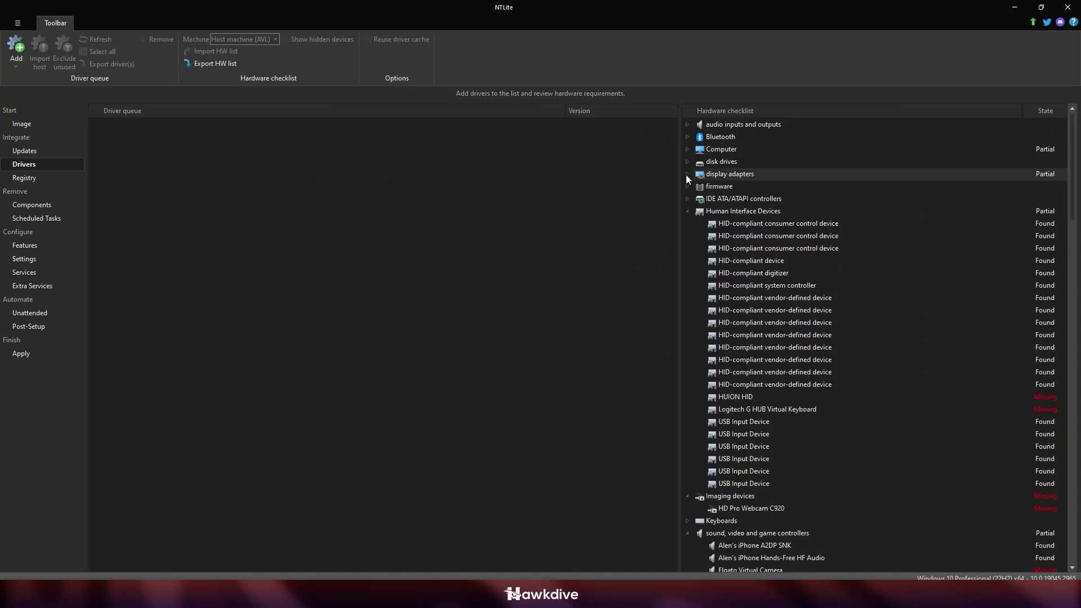
click(686, 211)
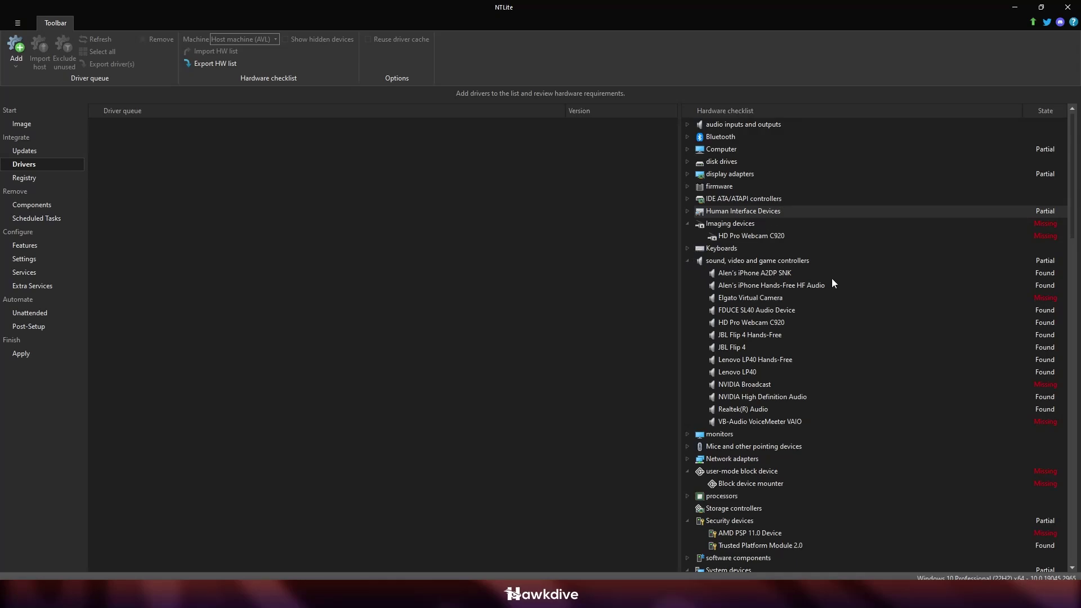
click(753, 309)
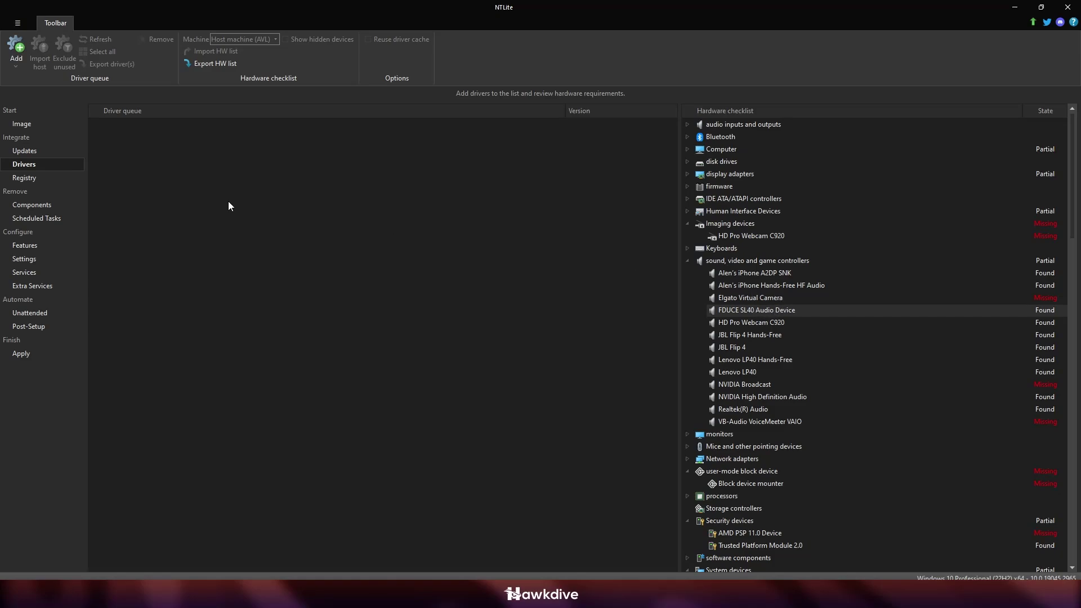
click(44, 179)
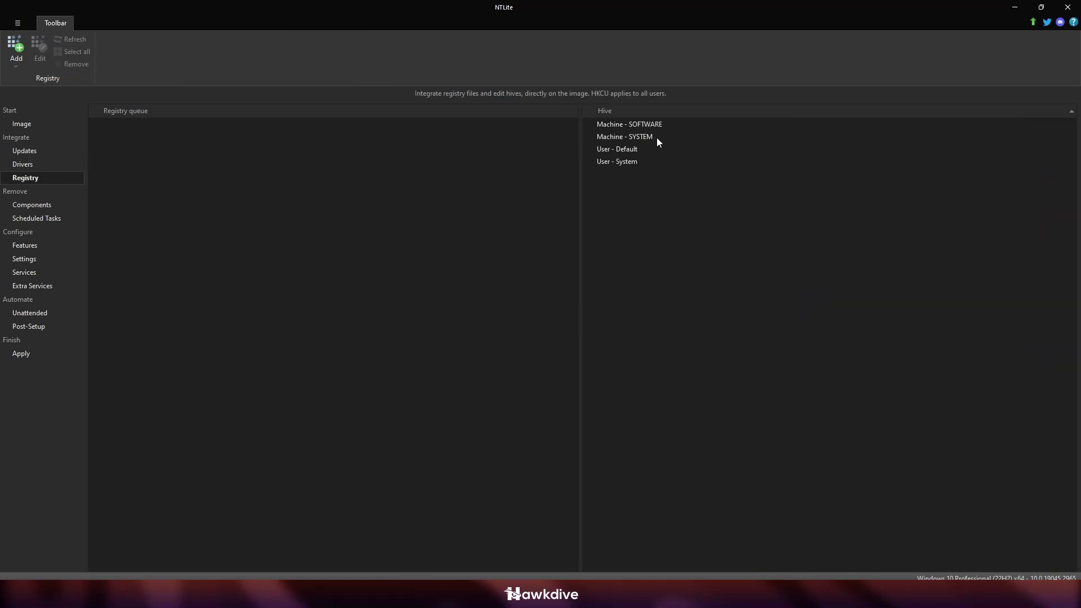
Open Components past its warning and expand the Drivers, Hardware support, ISO image, Localization and Multimedia groups
click(65, 204)
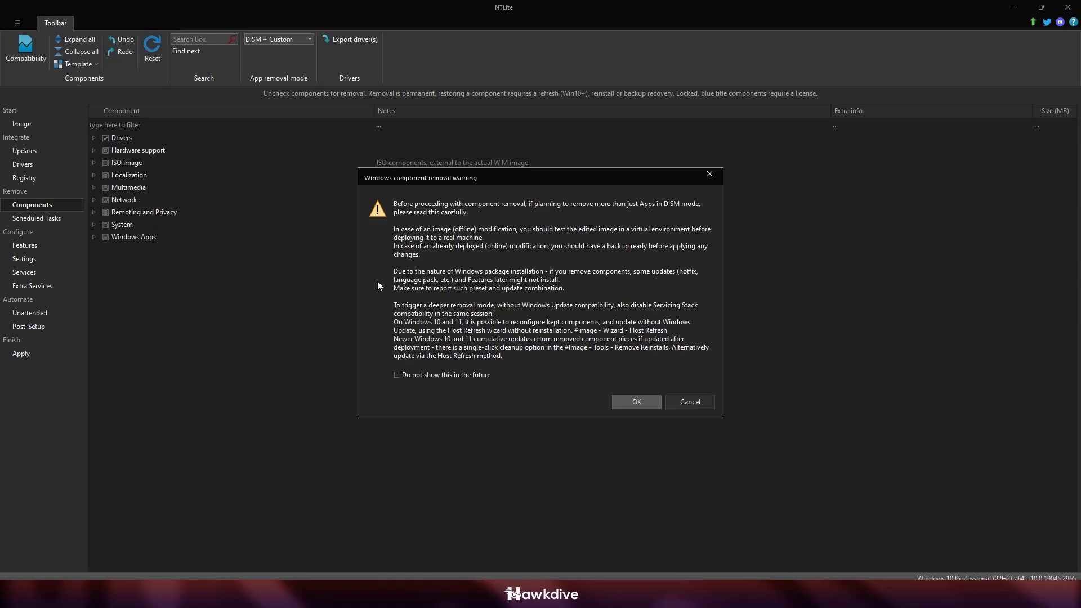
click(632, 403)
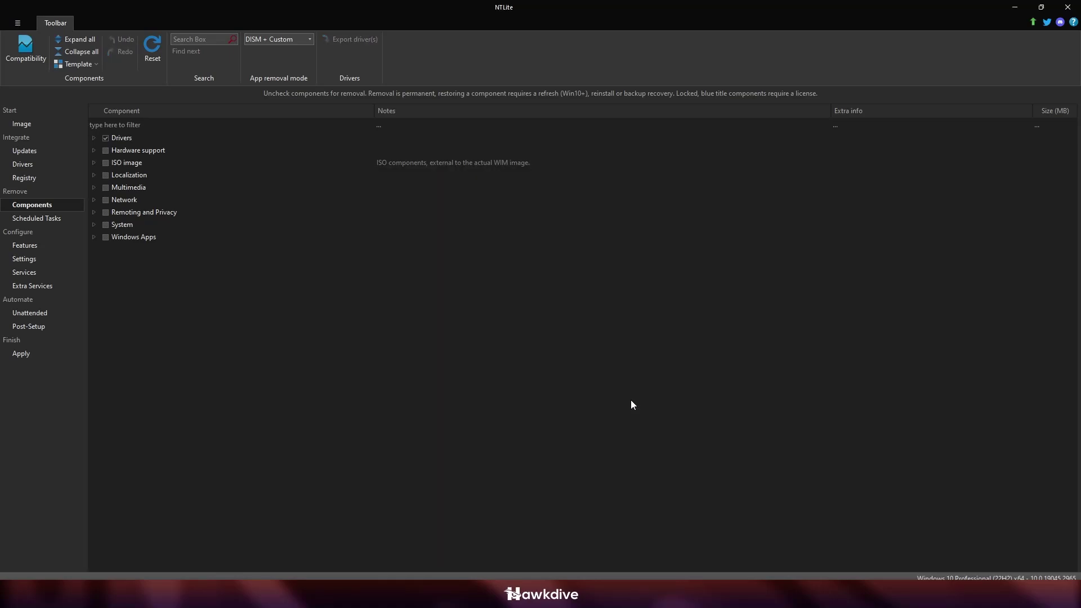
click(106, 138)
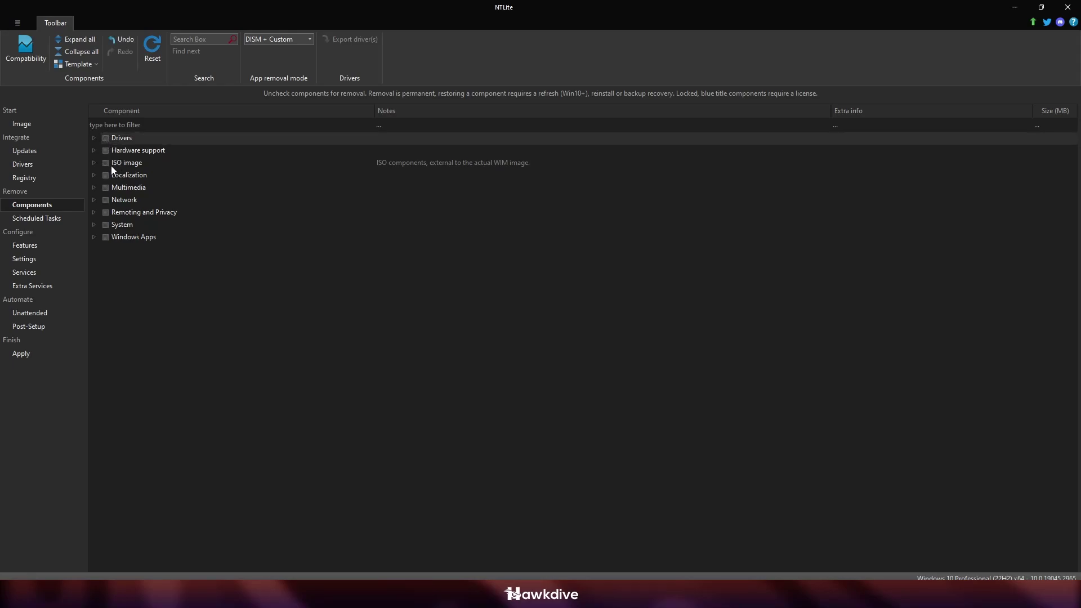
click(94, 188)
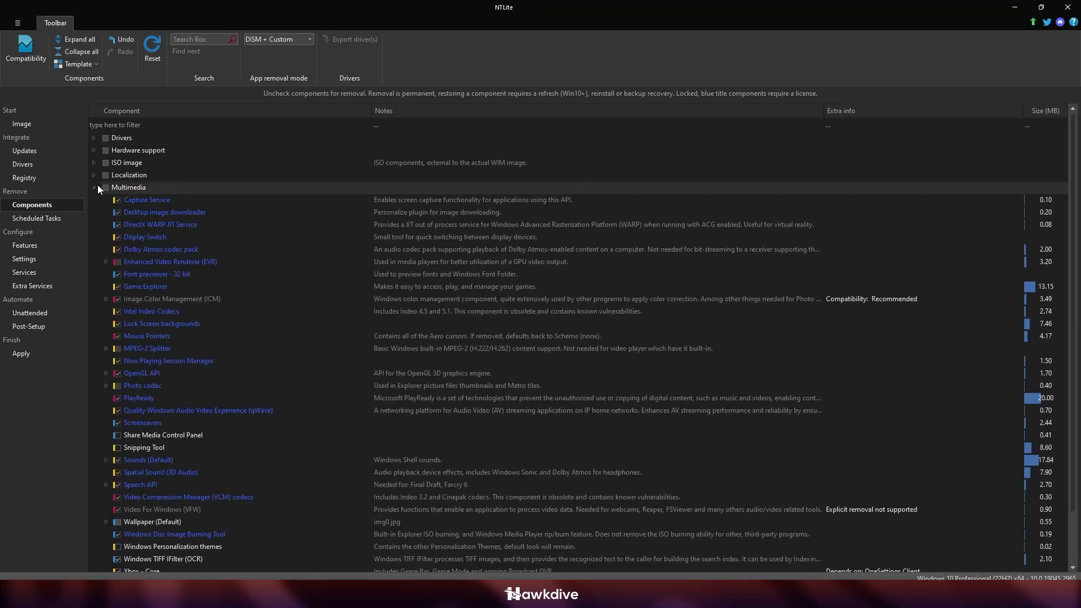
click(94, 175)
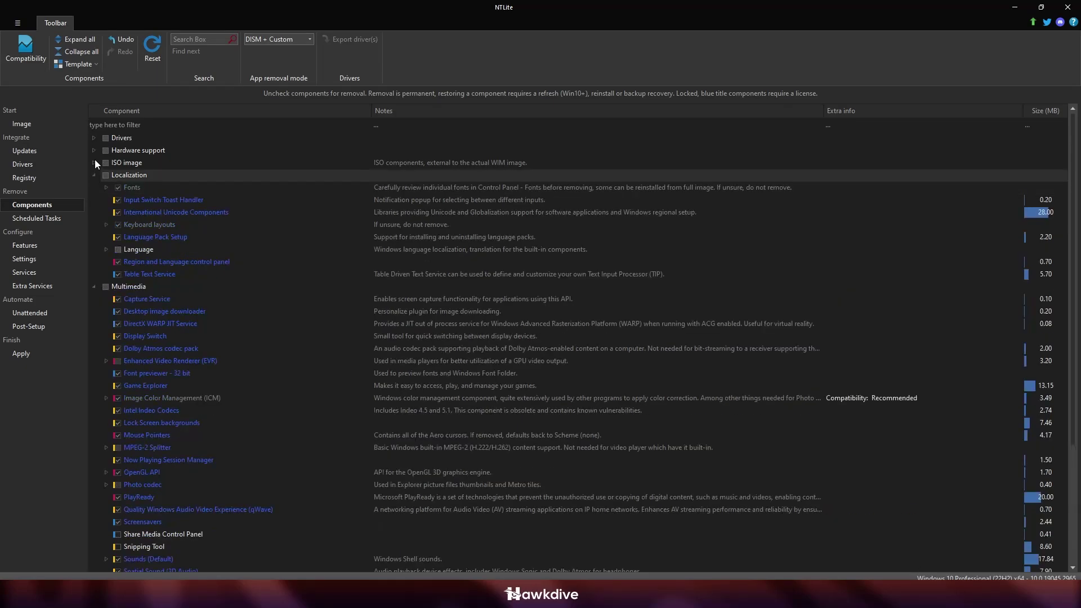
click(94, 162)
click(94, 149)
click(94, 138)
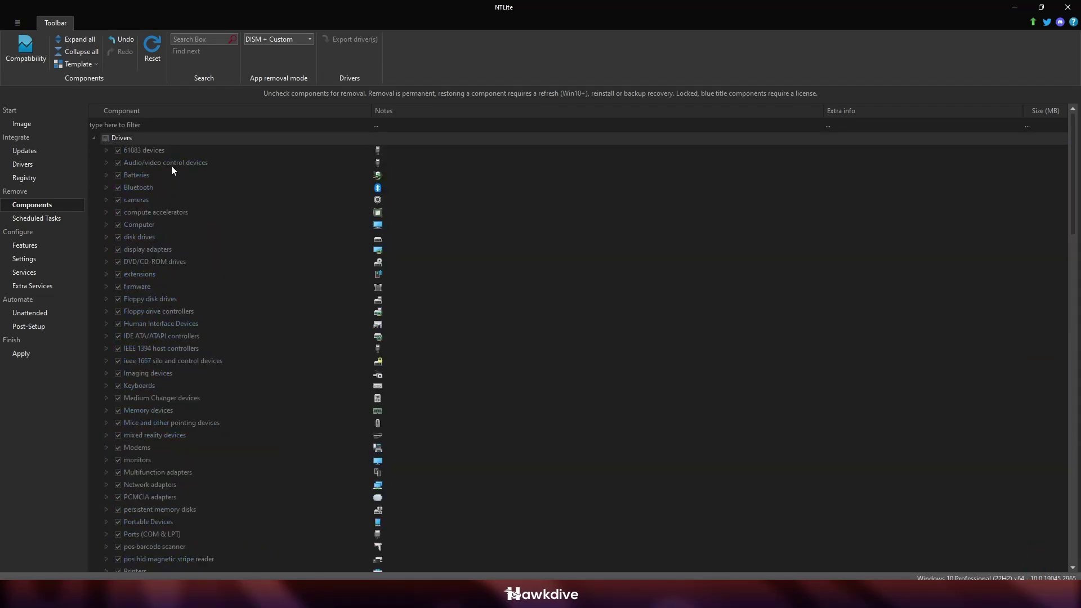
Keep Snipping Tool, Screensavers and Wallpaper (Default) in the image, and inspect EVR's dependencies
scroll(153, 174, down, 15)
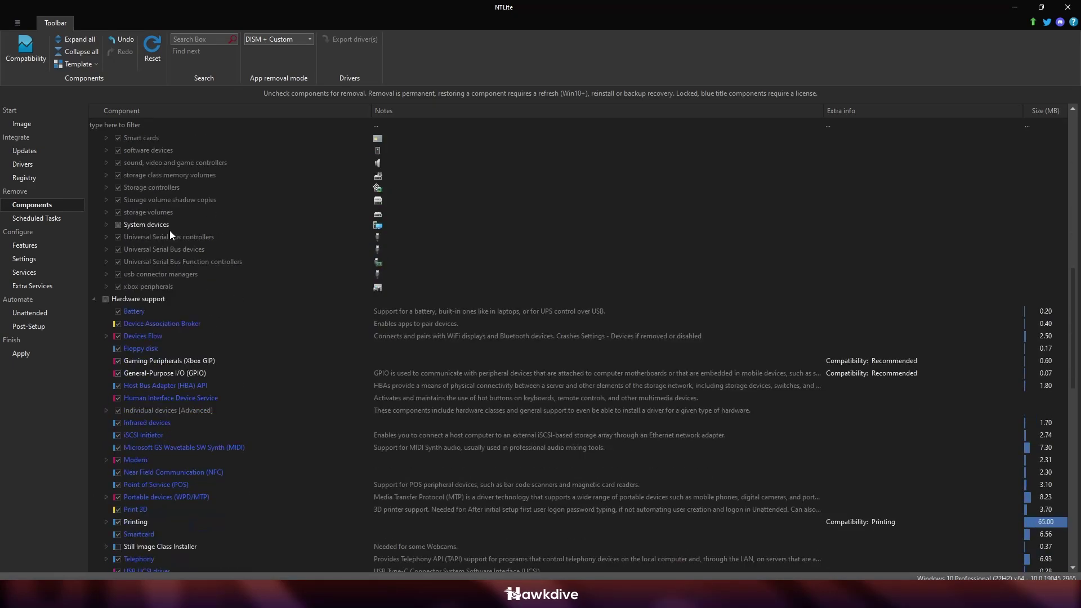
scroll(186, 238, down, 3)
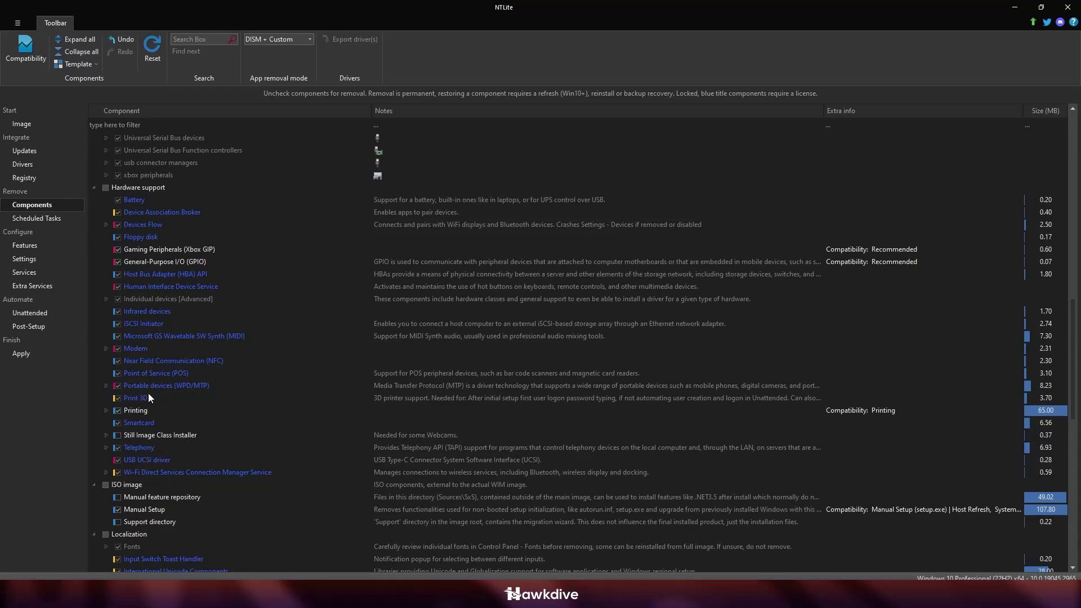
scroll(149, 395, down, 3)
scroll(161, 398, down, 10)
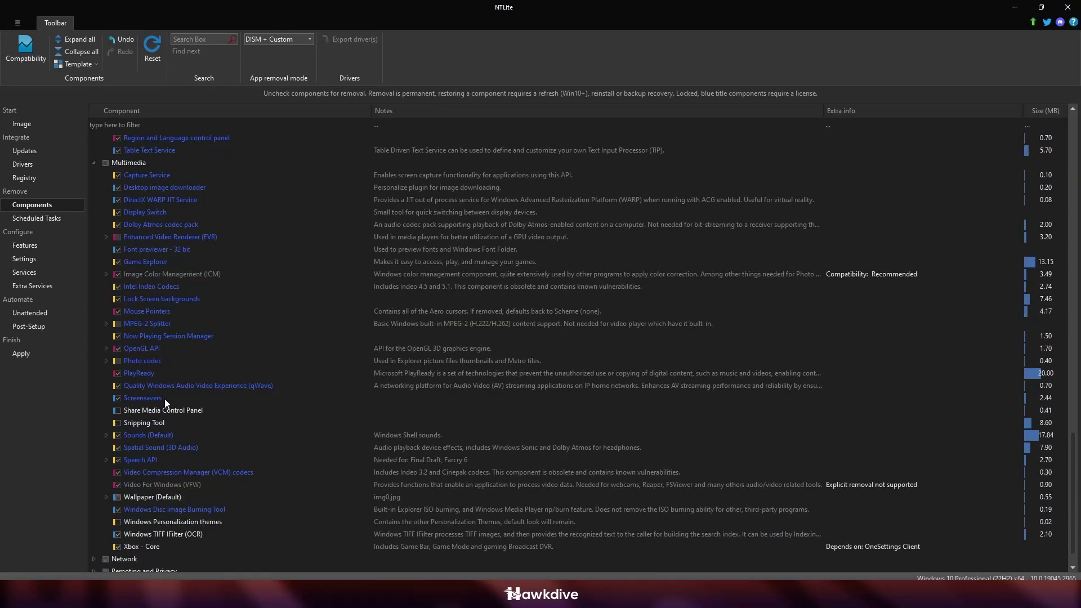
scroll(165, 401, down, 1)
click(119, 391)
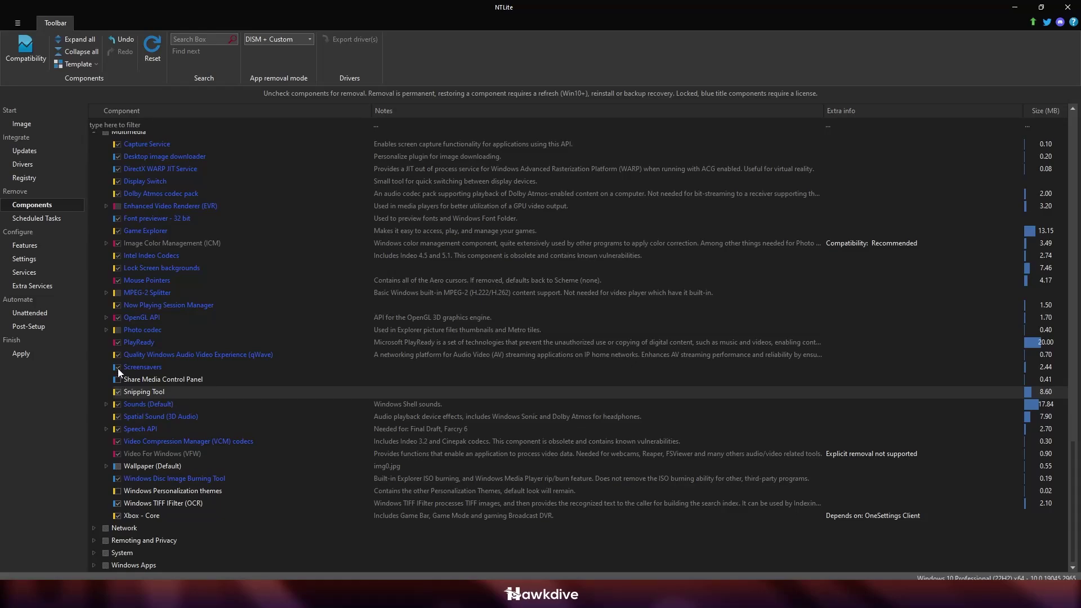
click(141, 369)
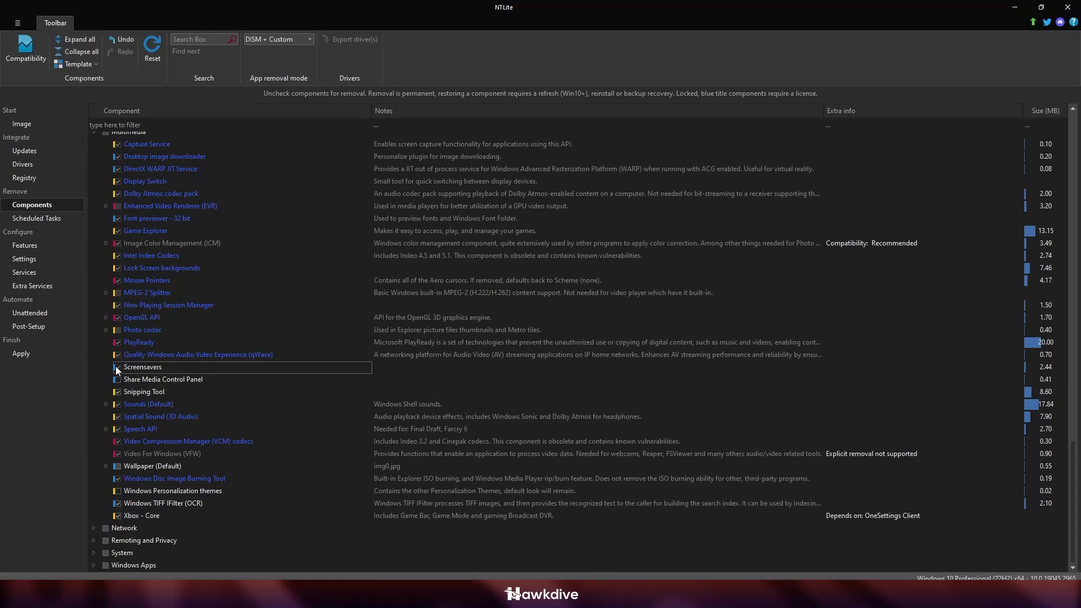
click(118, 367)
click(131, 389)
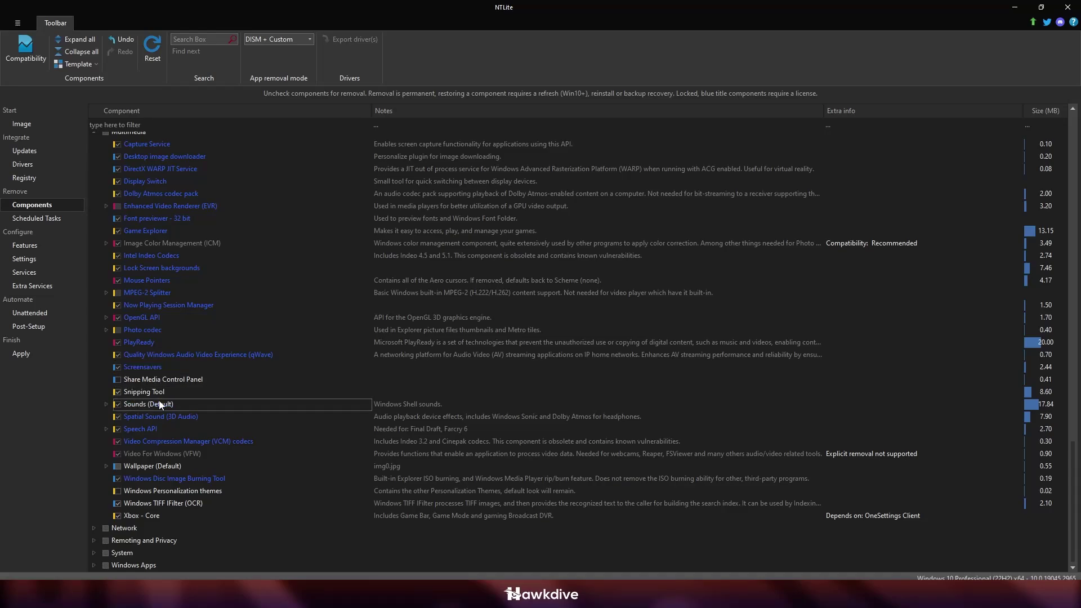
click(116, 466)
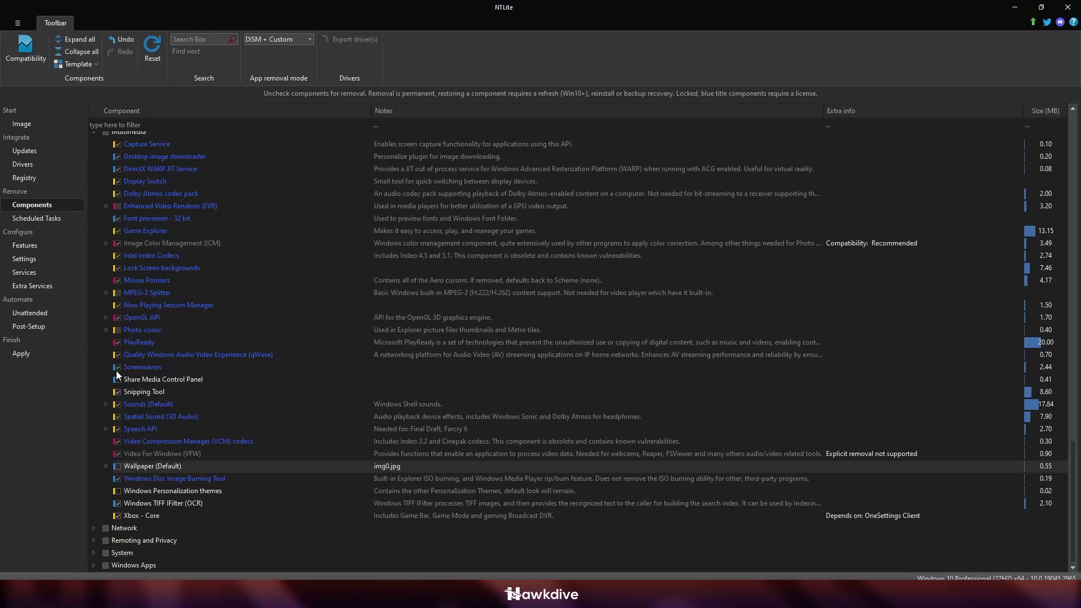
click(119, 205)
click(106, 206)
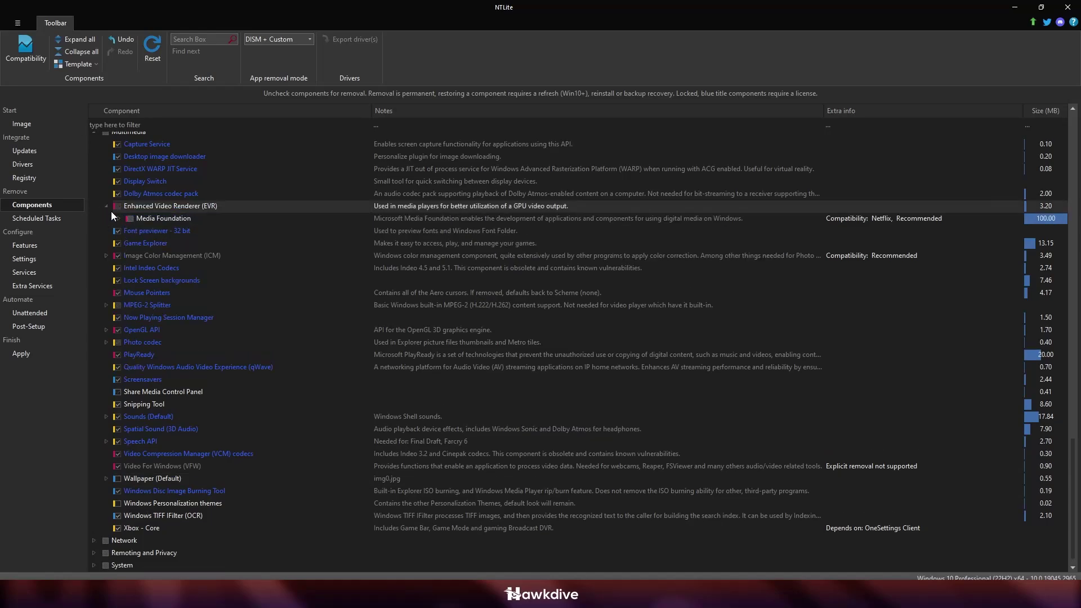
click(107, 206)
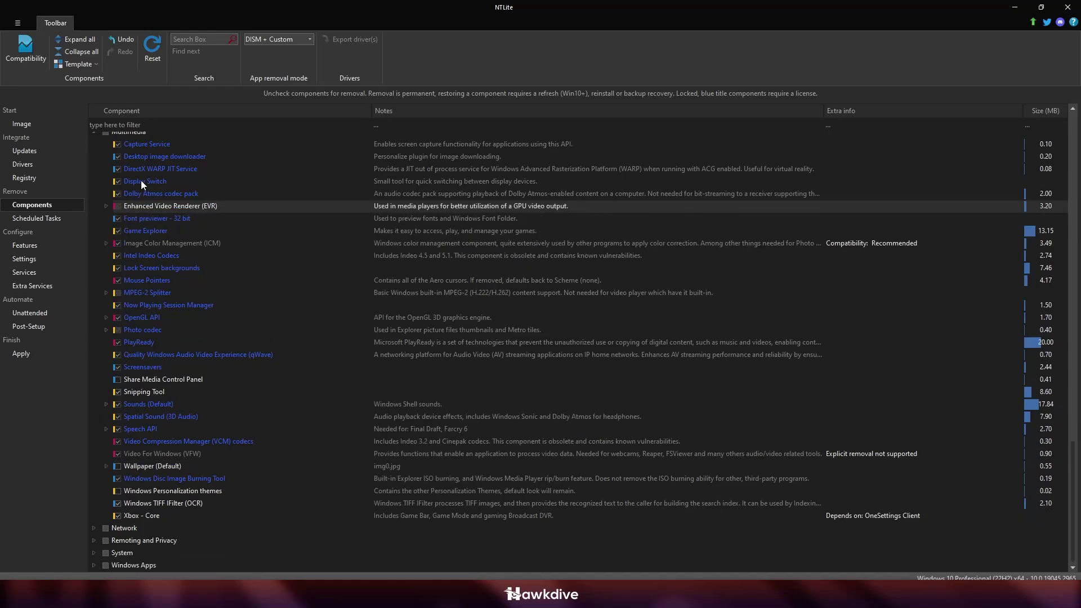
Expand the System component group and scroll through its components
click(95, 553)
scroll(238, 455, down, 9)
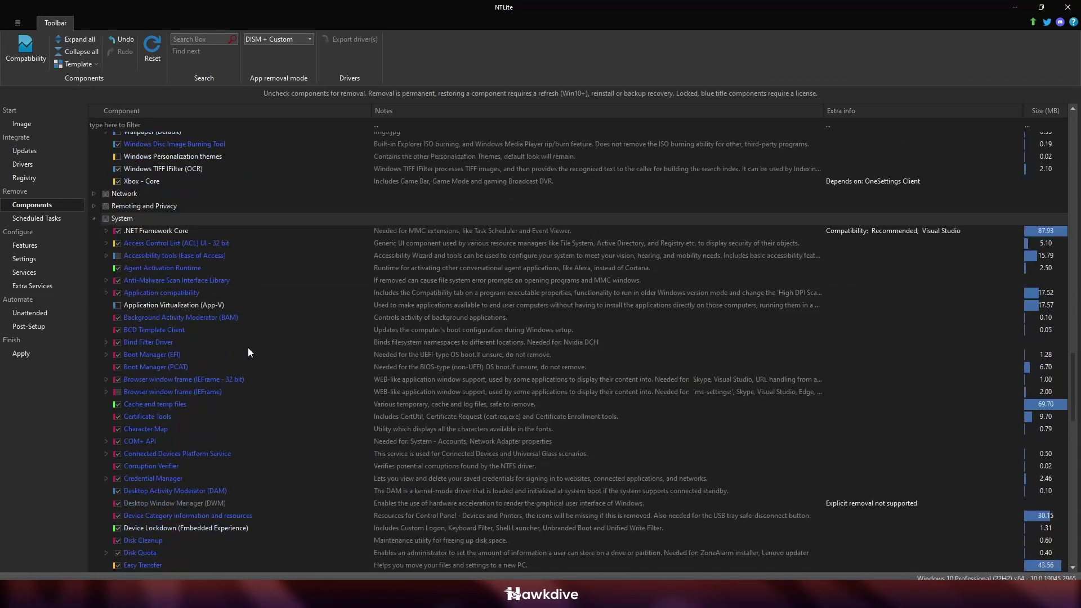
scroll(248, 276, down, 4)
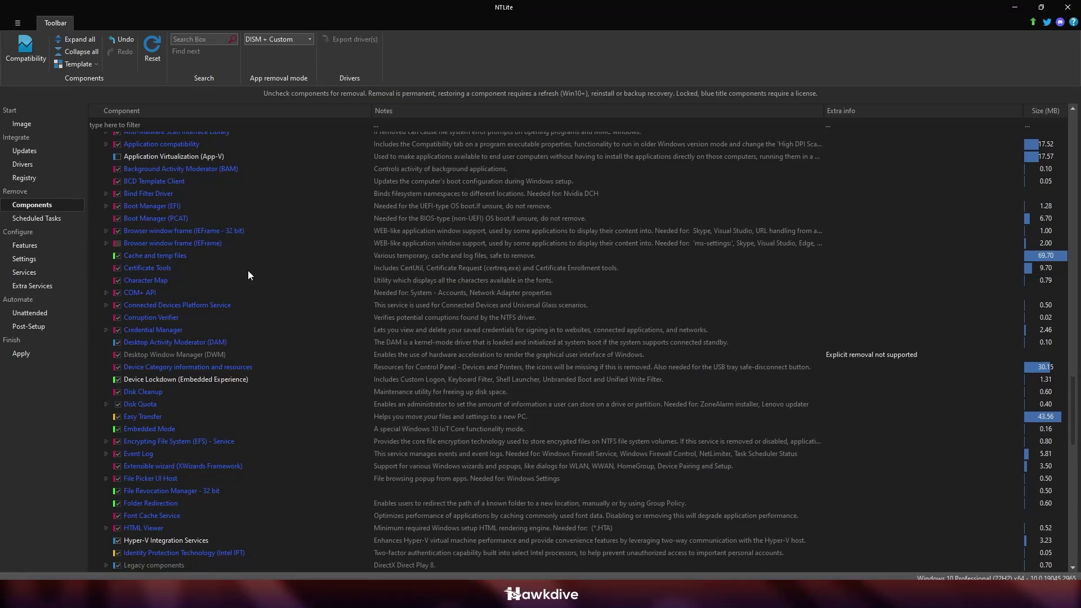
scroll(248, 274, down, 6)
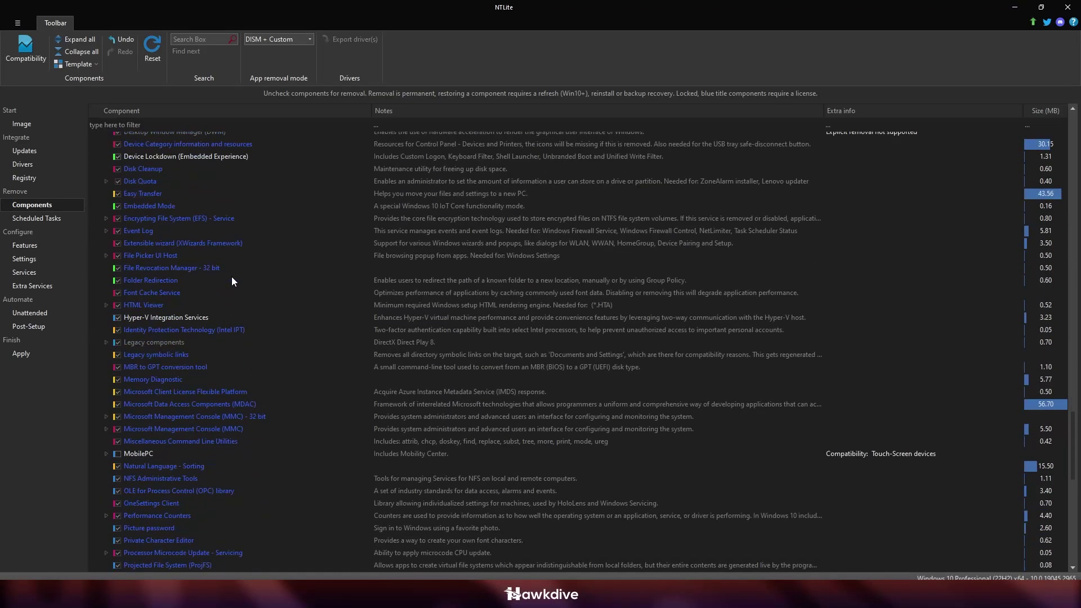
scroll(232, 277, down, 5)
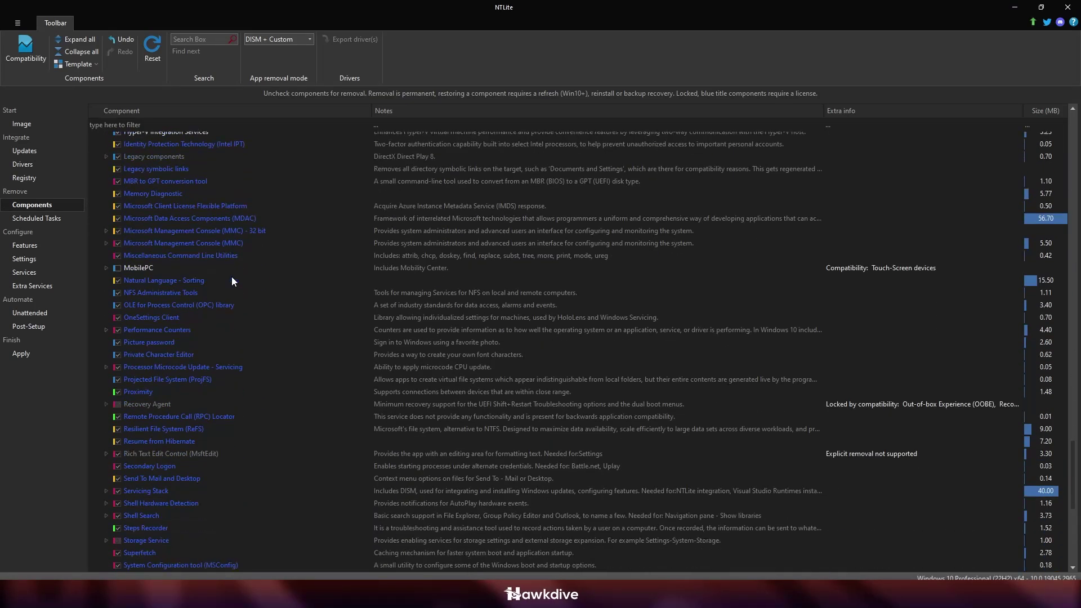
scroll(232, 278, down, 4)
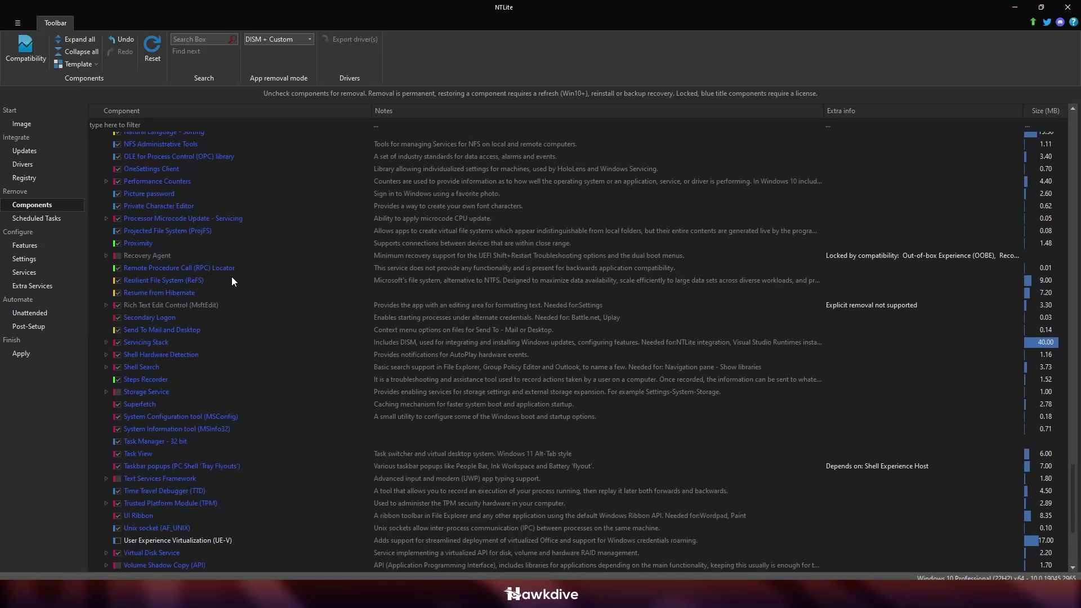
scroll(231, 280, down, 5)
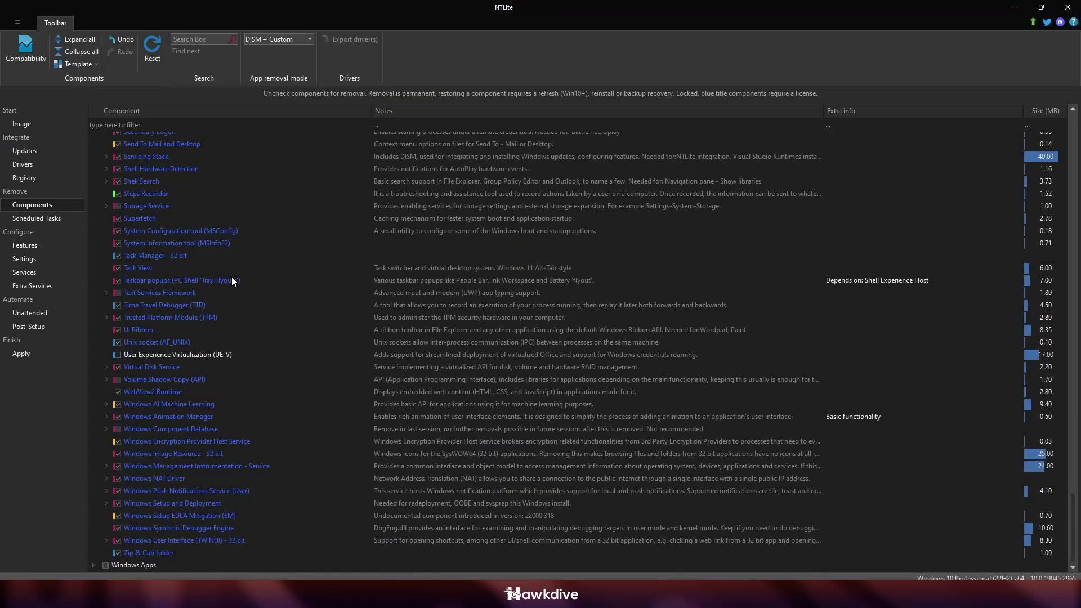
Review the Windows Apps group: Windows Mixed Reality, Retail Demo Content, Skype ORTC, Modern App support
click(95, 565)
scroll(222, 474, down, 5)
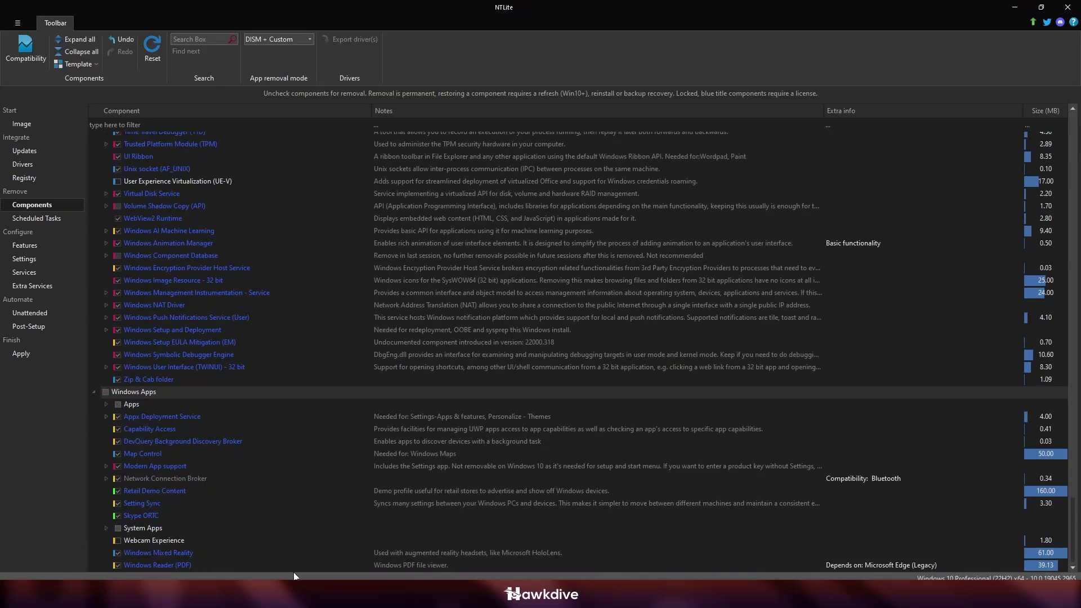
click(114, 565)
click(116, 555)
click(124, 491)
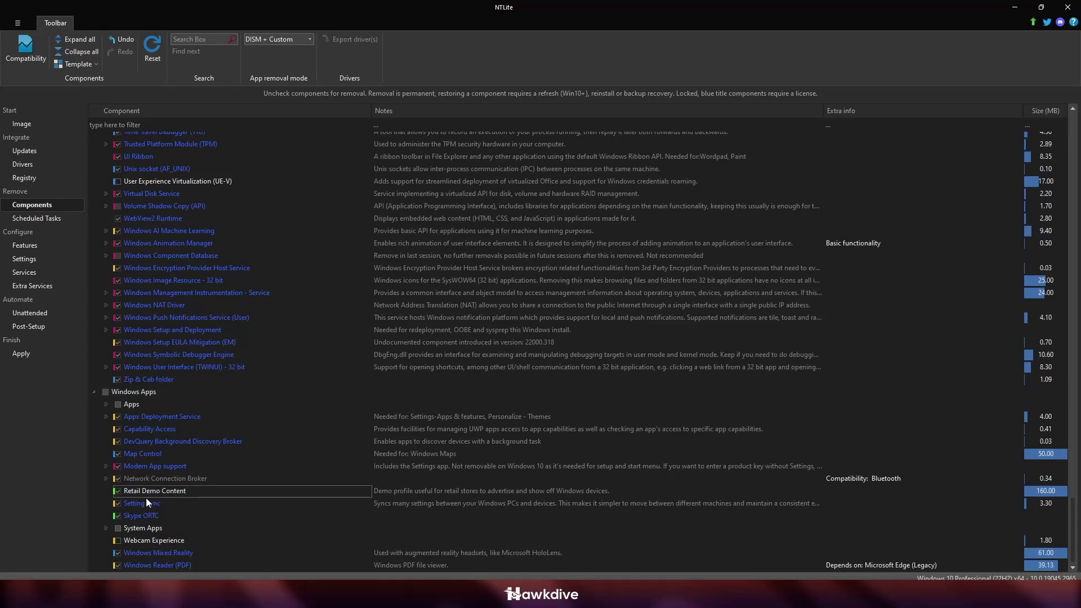
click(120, 515)
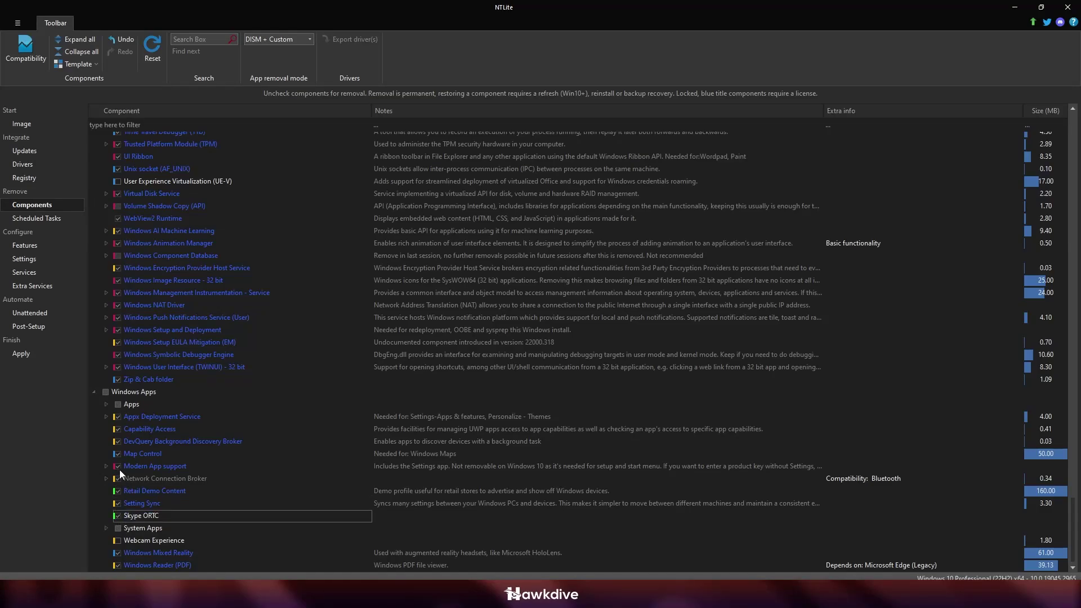
click(105, 467)
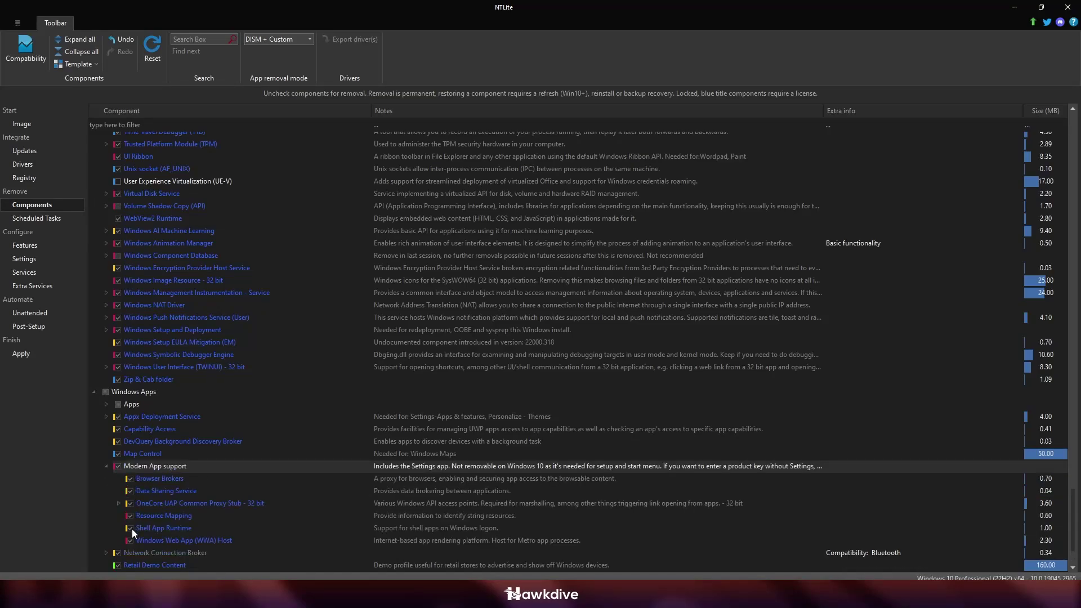
click(107, 467)
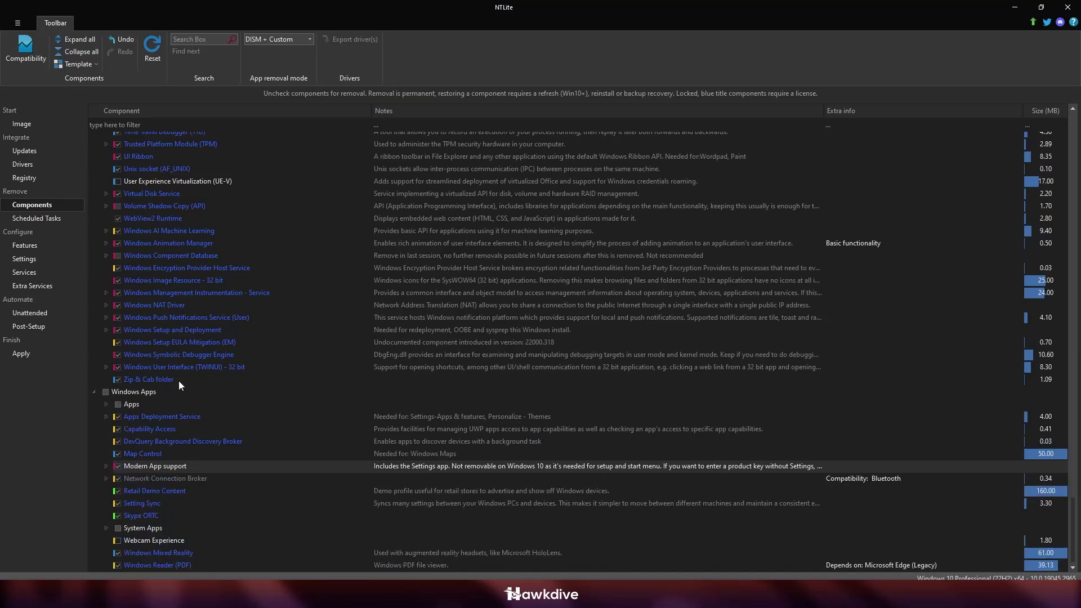
click(51, 219)
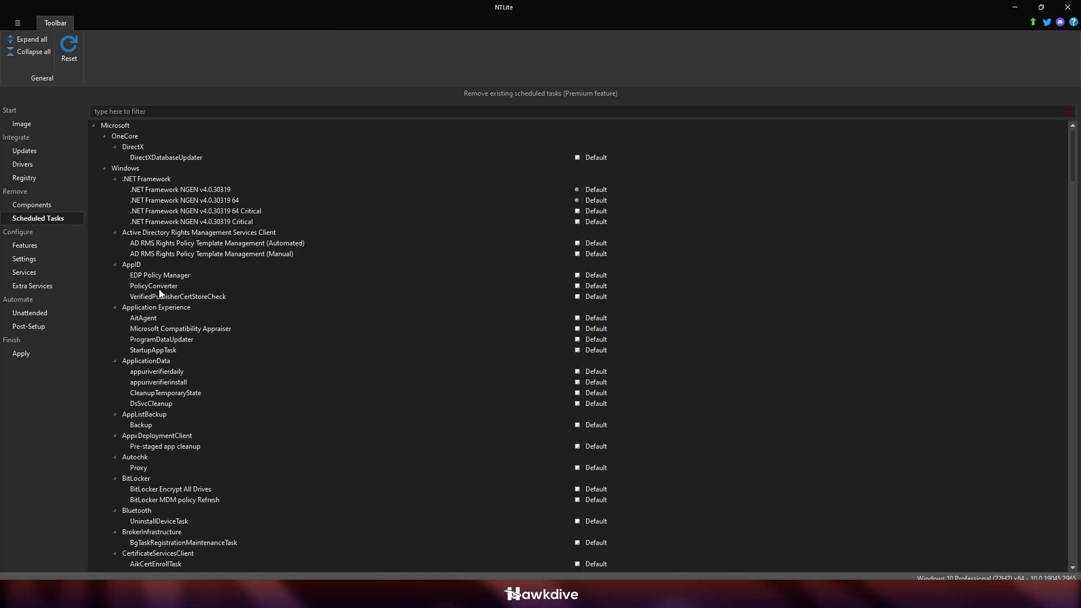
scroll(653, 476, down, 4)
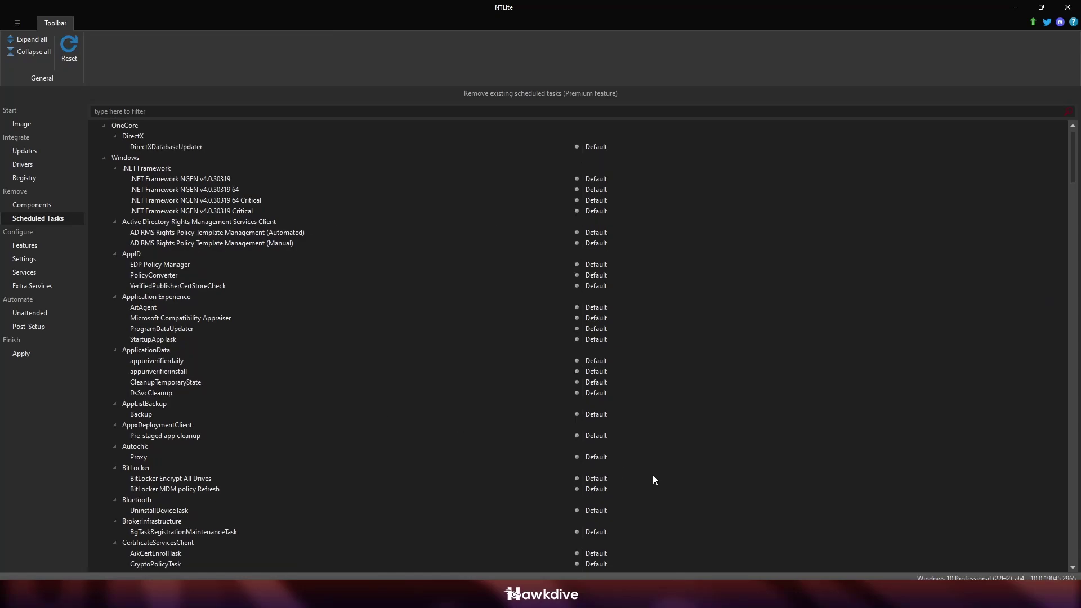
scroll(653, 476, down, 3)
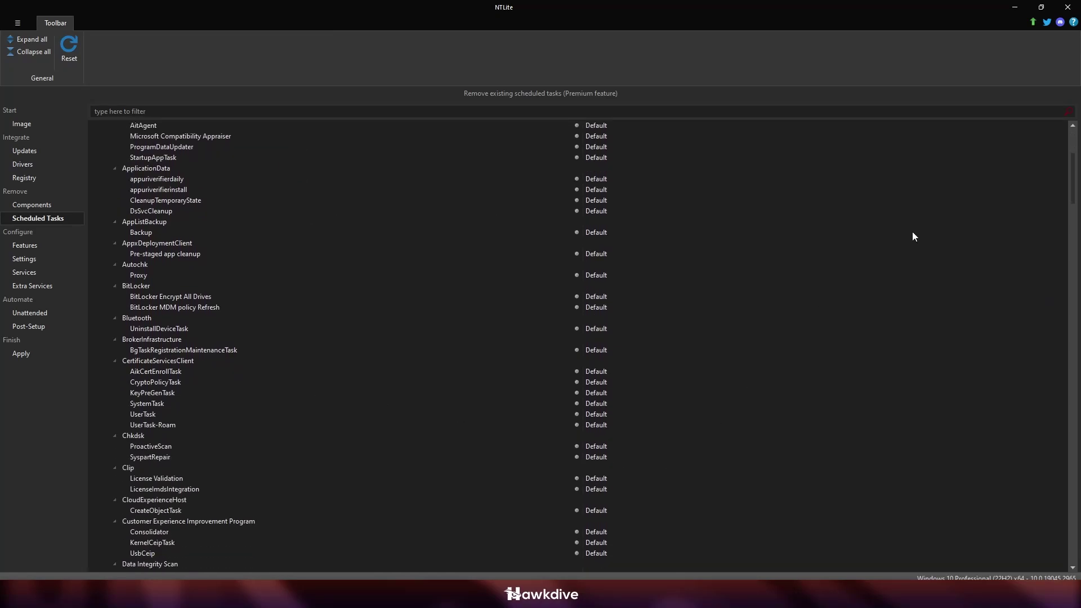
drag(1074, 188, 1079, 536)
click(41, 245)
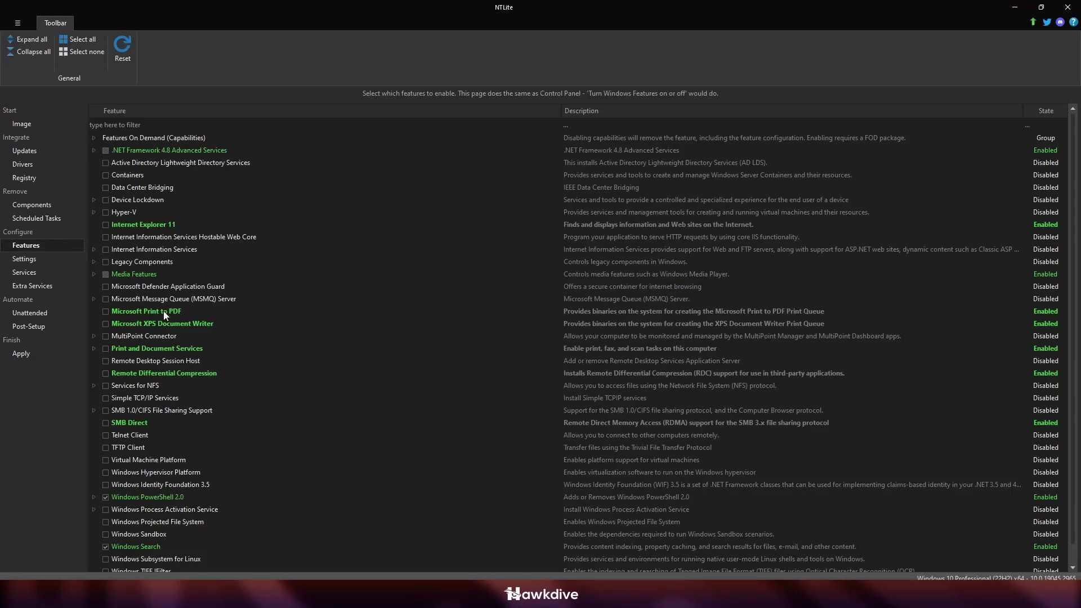
scroll(132, 380, down, 1)
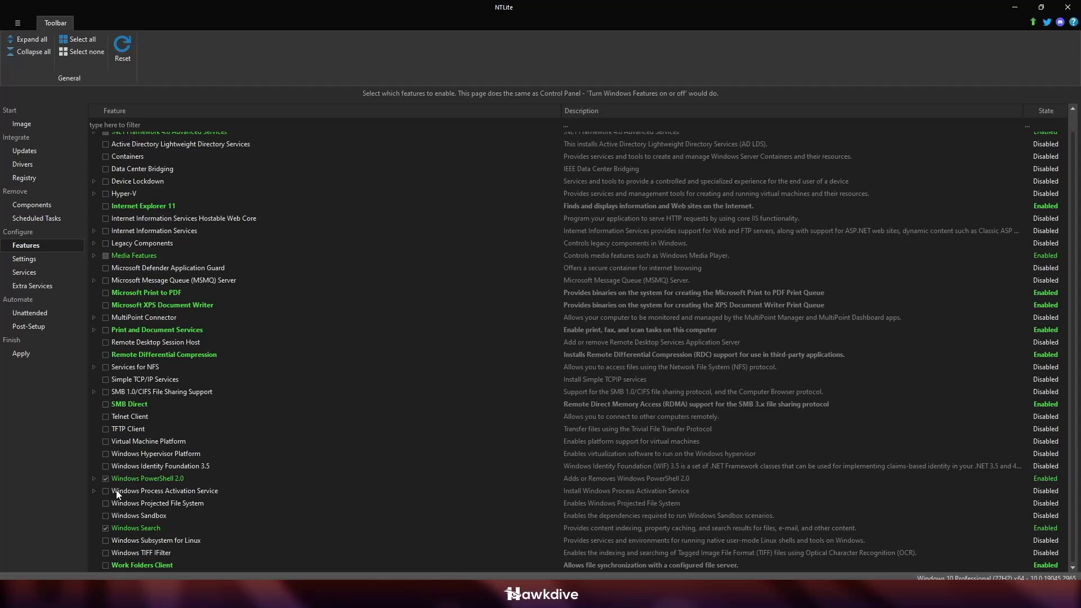
scroll(217, 526, up, 1)
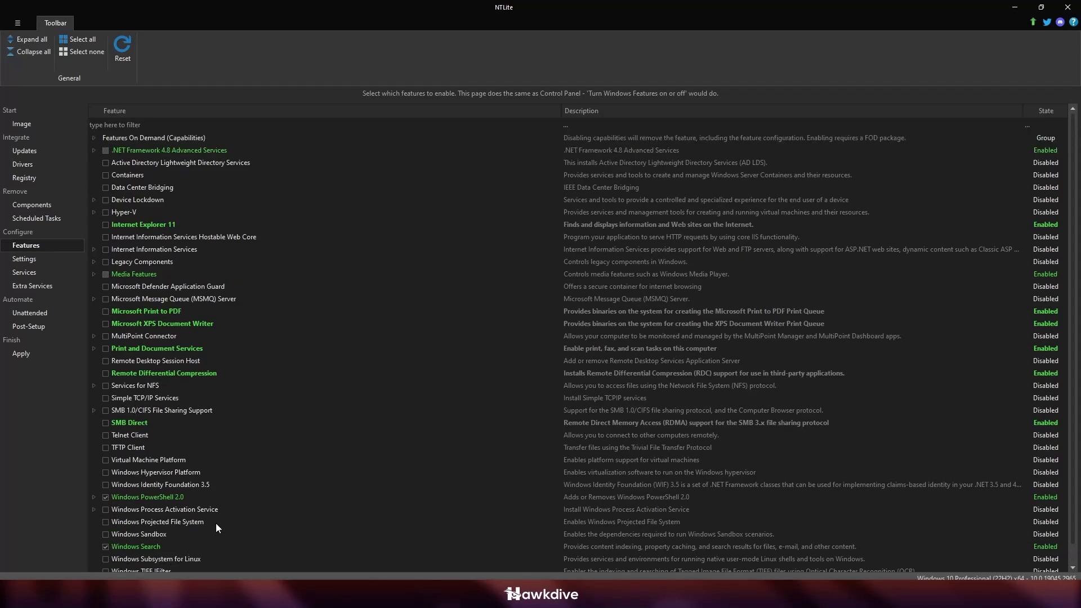
click(40, 258)
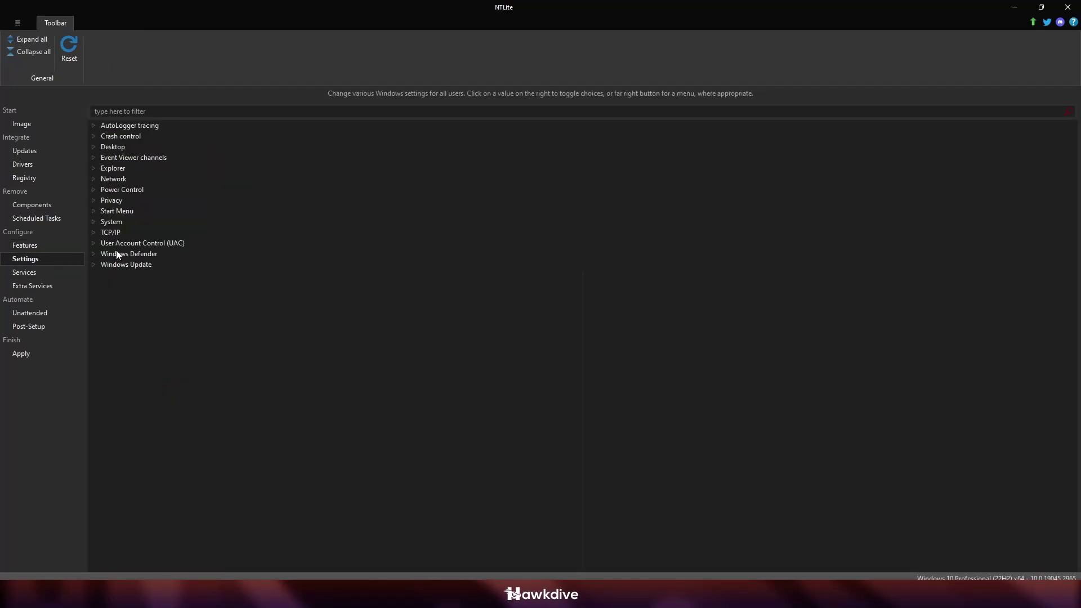
click(94, 125)
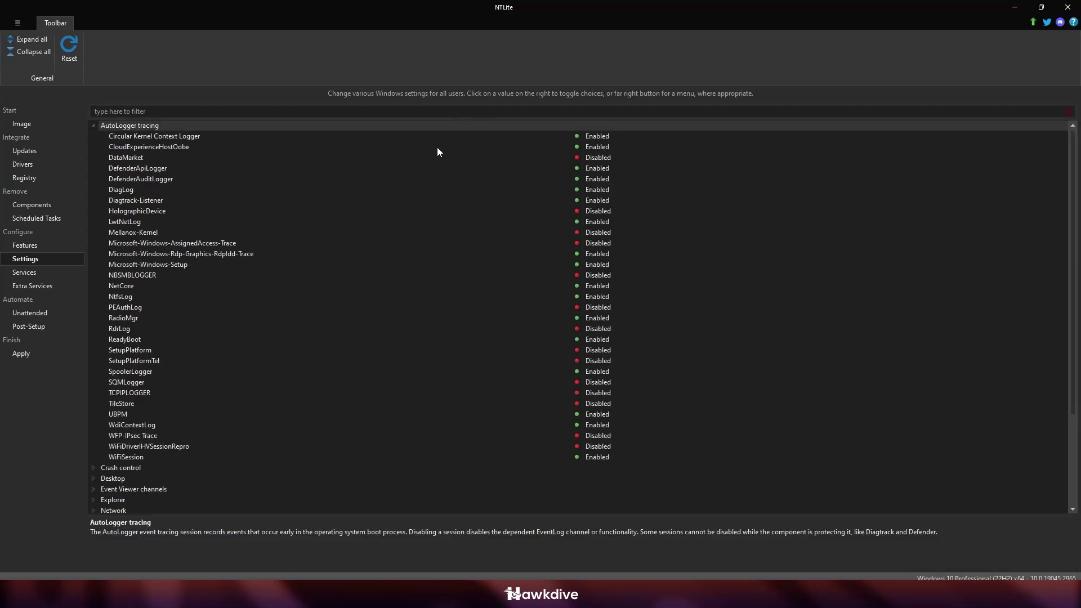
scroll(367, 414, down, 2)
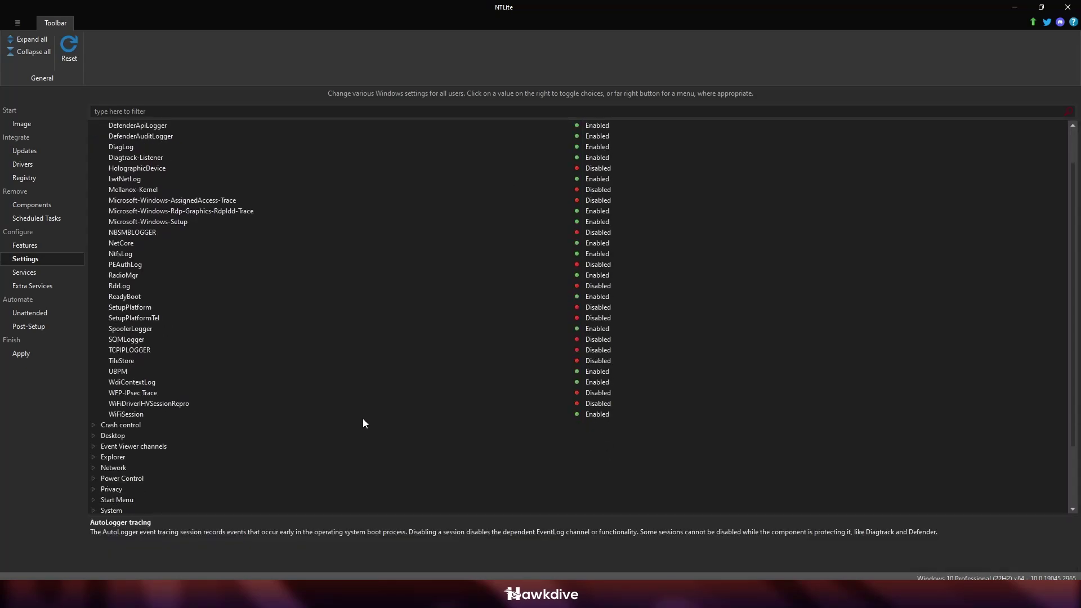
Scroll through the Services list and its startup types
click(25, 273)
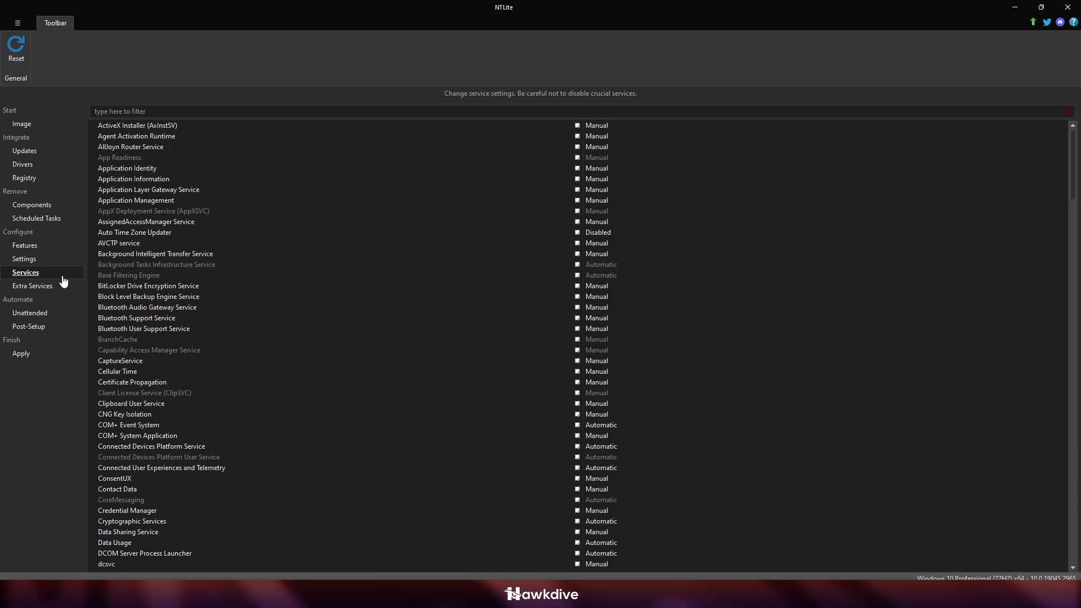
scroll(294, 223, down, 1)
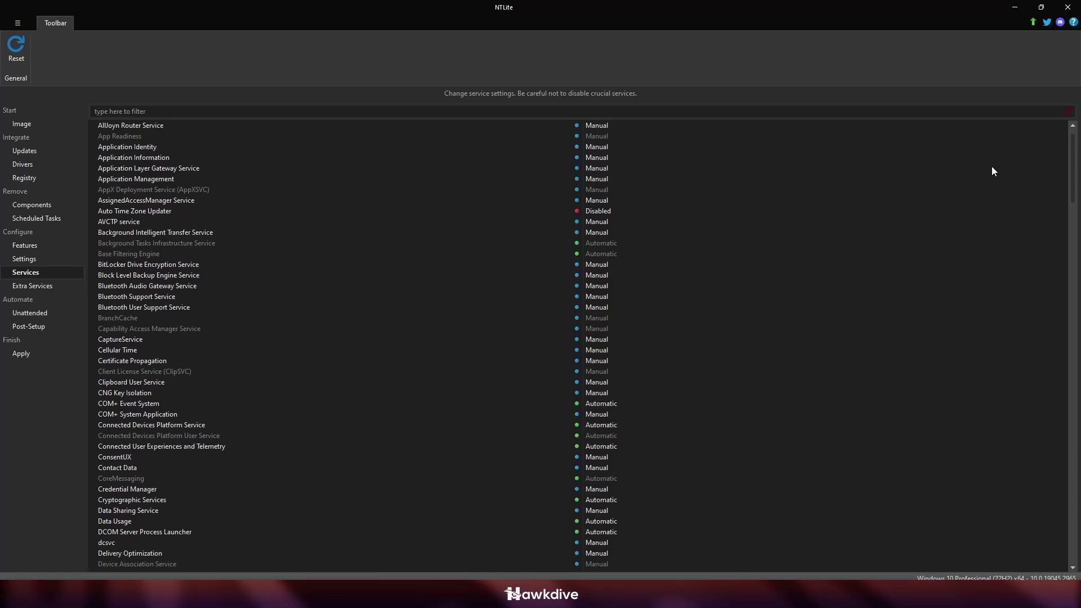
drag(1073, 145, 1072, 243)
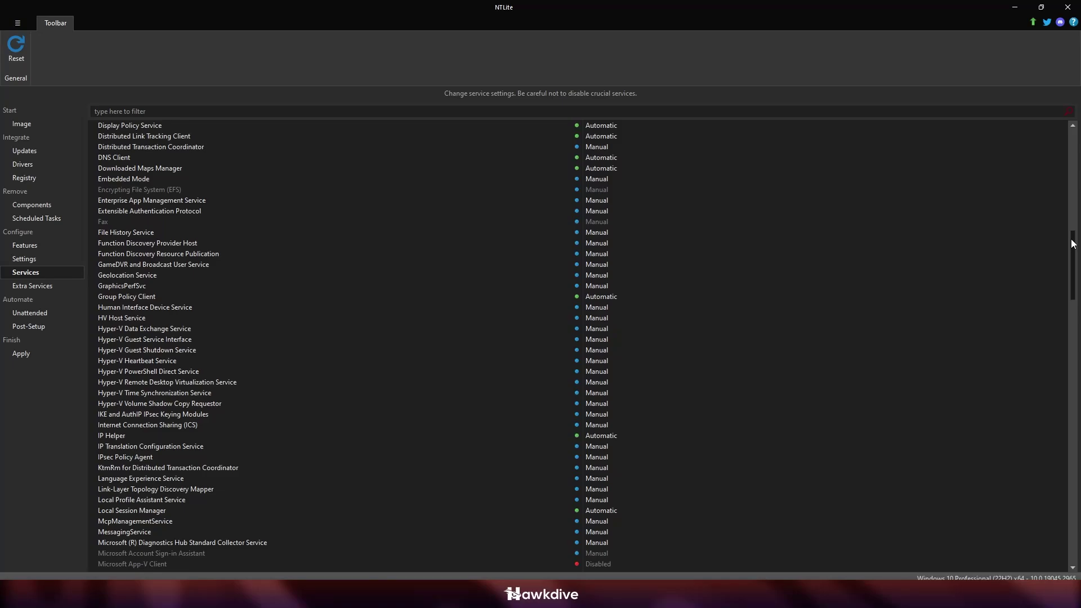
drag(1073, 243, 1078, 504)
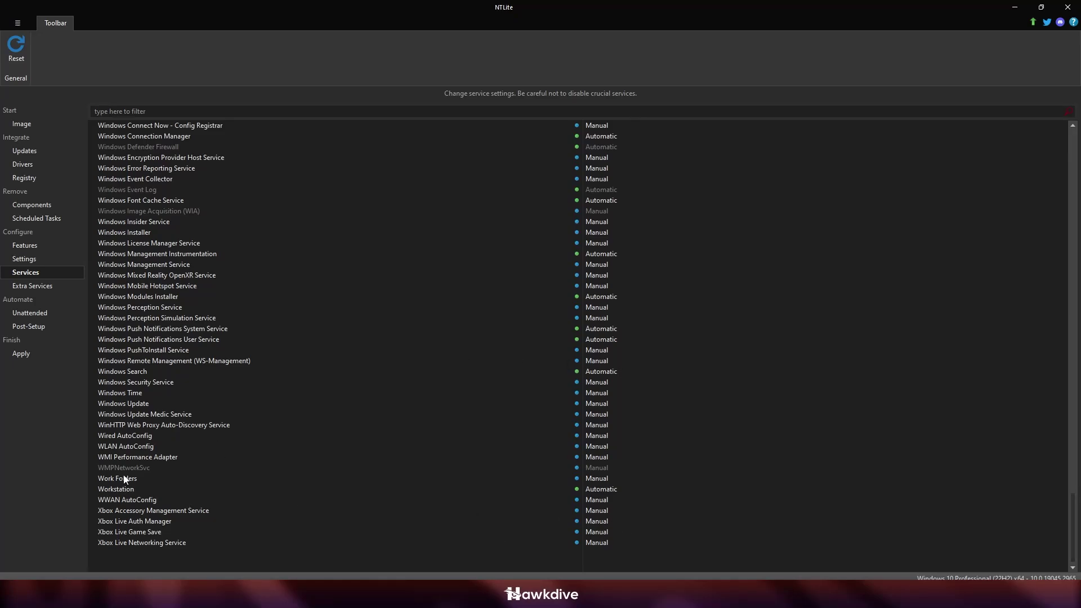
Scroll through the Extra Services list of driver and boot services to the bottom
click(37, 285)
scroll(135, 227, down, 2)
scroll(134, 227, down, 2)
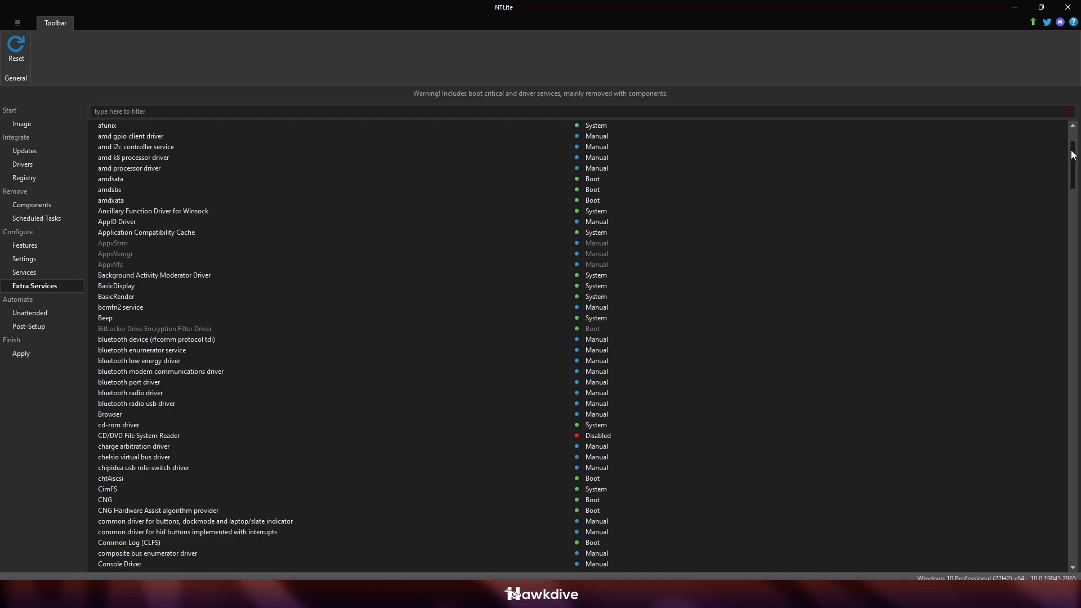
drag(1072, 155, 1072, 473)
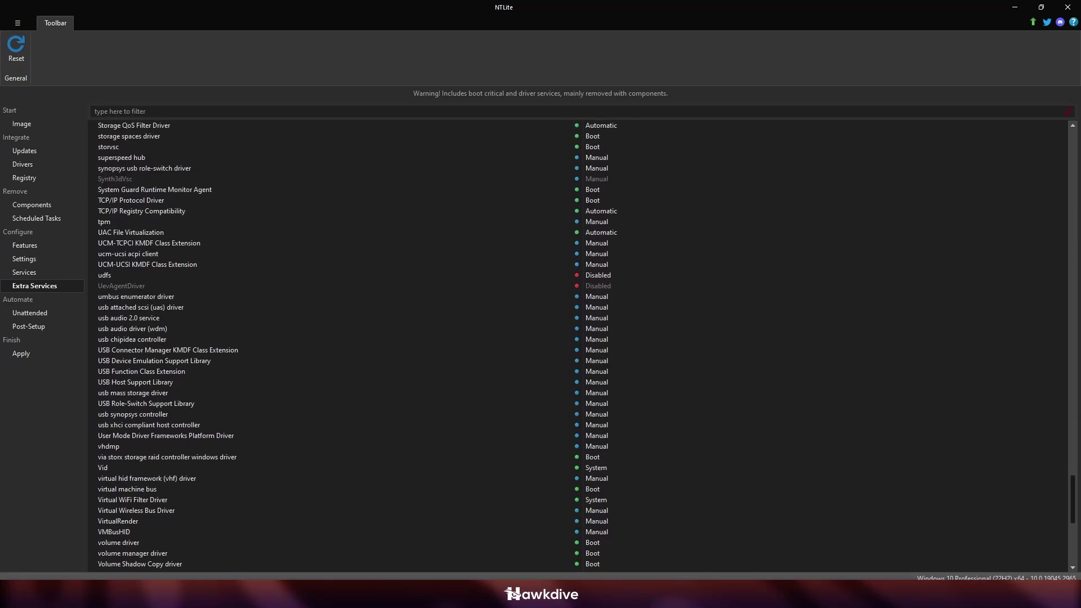
scroll(358, 345, down, 6)
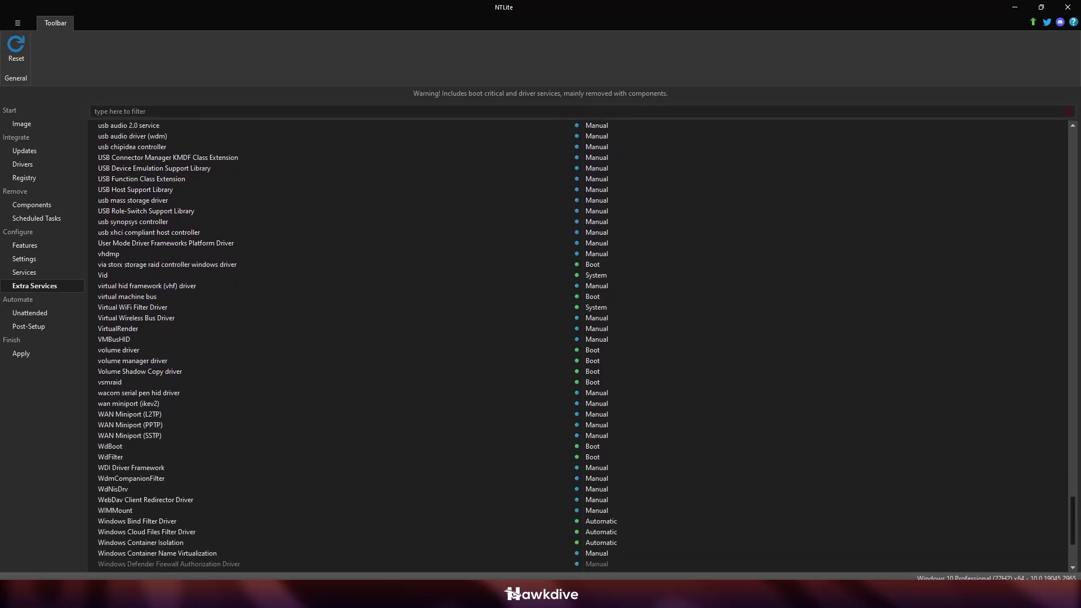
scroll(358, 345, down, 1)
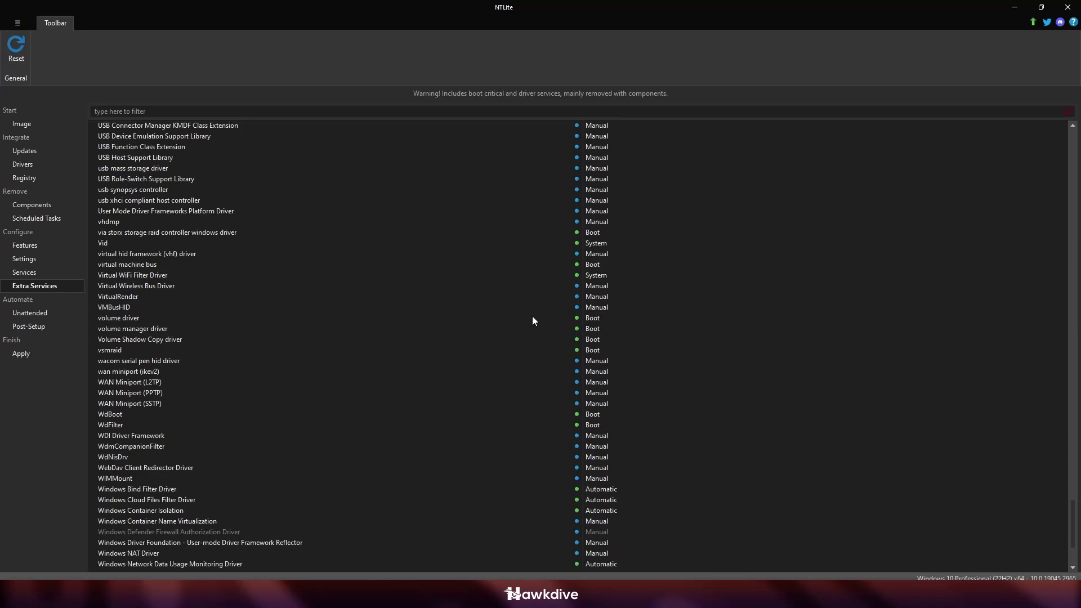
scroll(549, 320, down, 4)
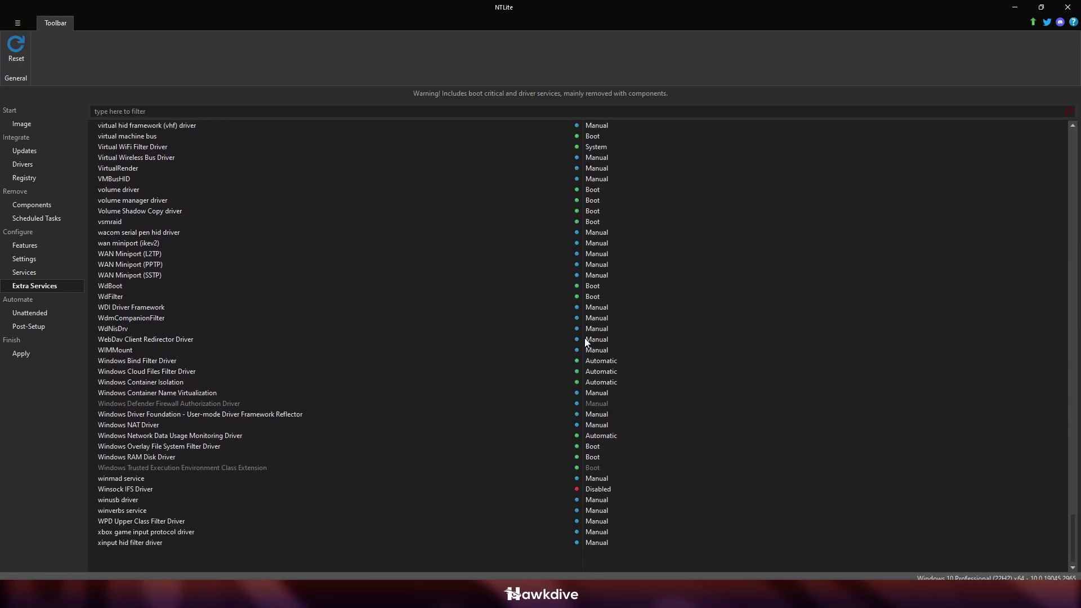
Look over the Unattended setup options
click(31, 313)
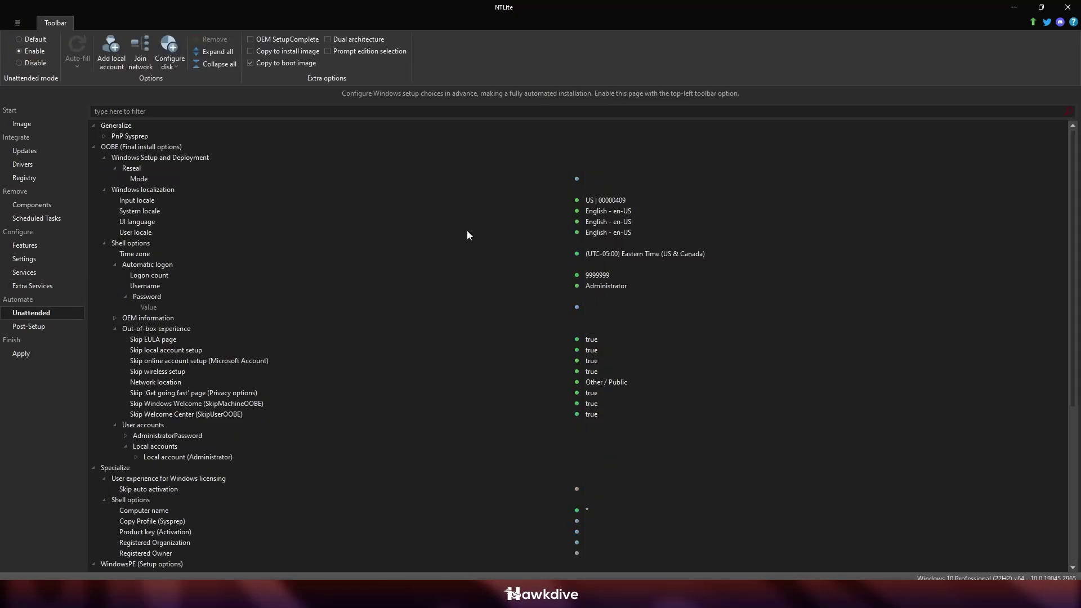
scroll(467, 239, down, 4)
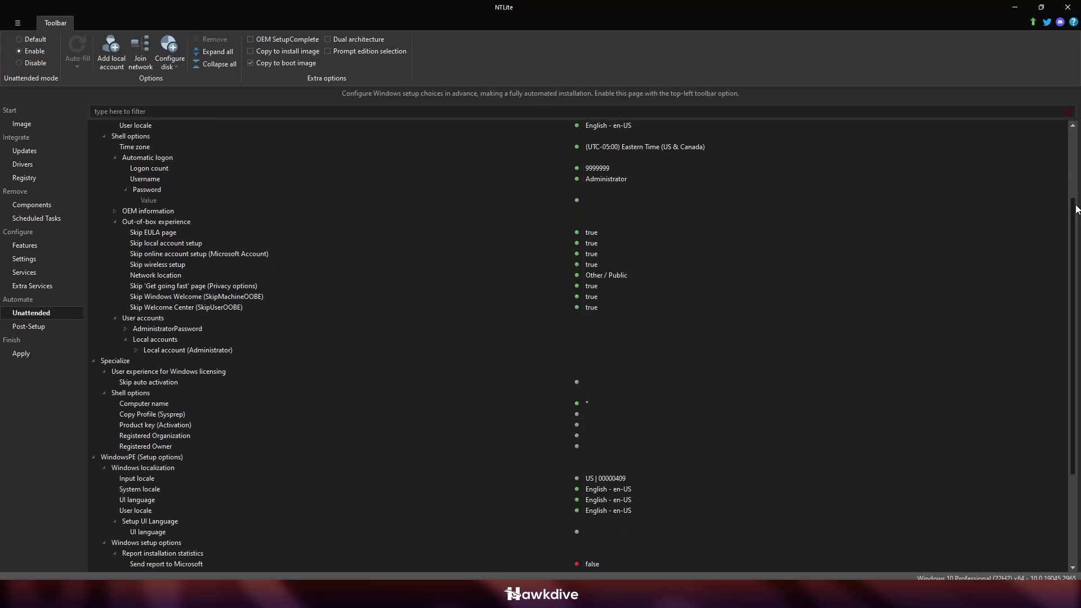
drag(1076, 210, 1072, 299)
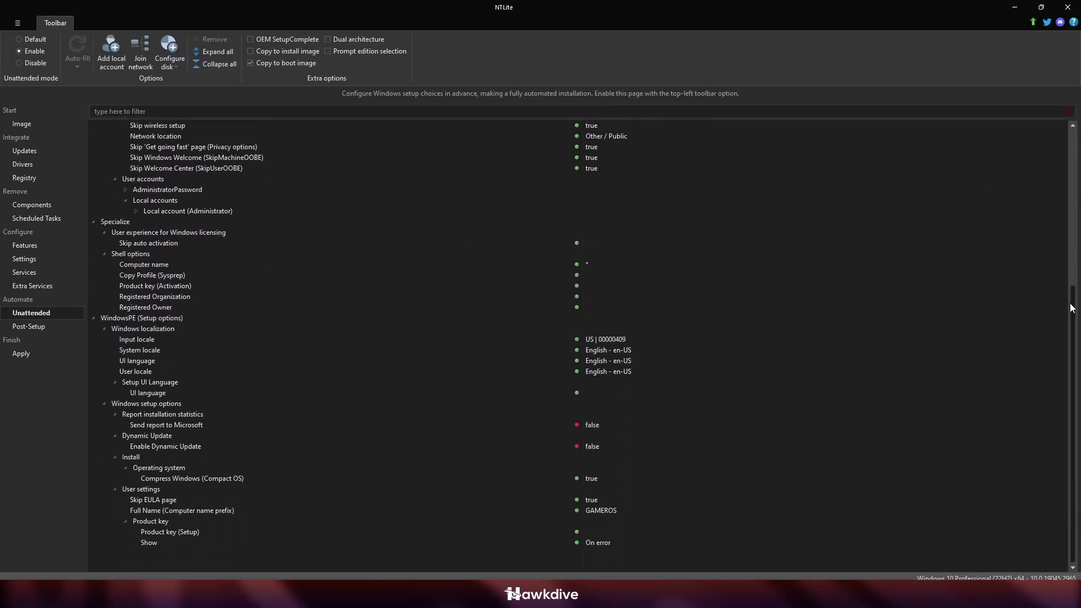
Add the Disable hibernate and Disable user password expiration templates to the Post-Setup queue
click(25, 330)
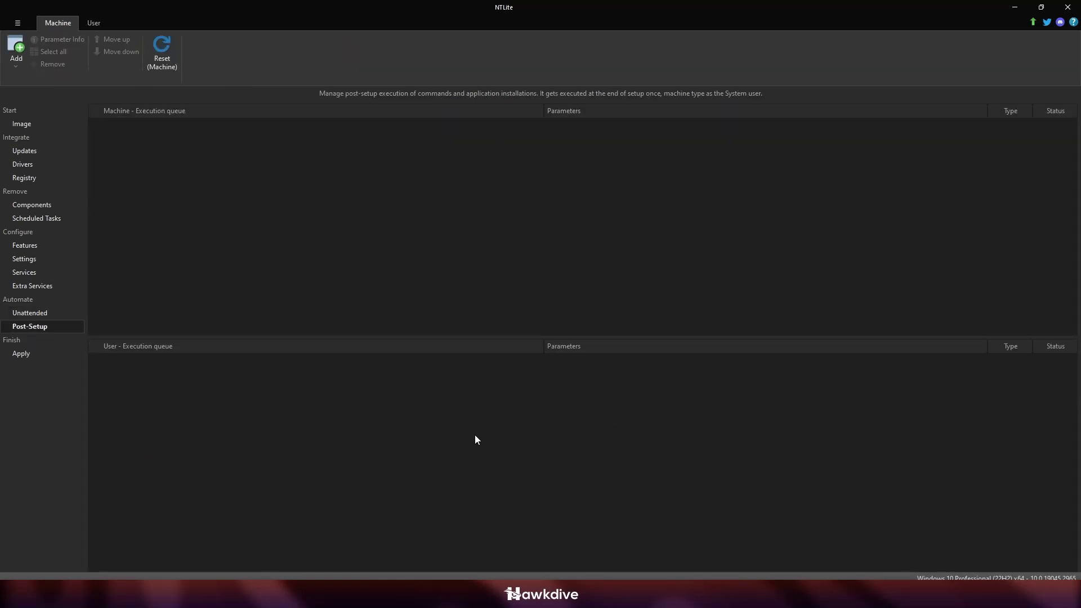
click(16, 41)
mouse_move(34, 105)
click(109, 107)
click(18, 56)
mouse_move(31, 105)
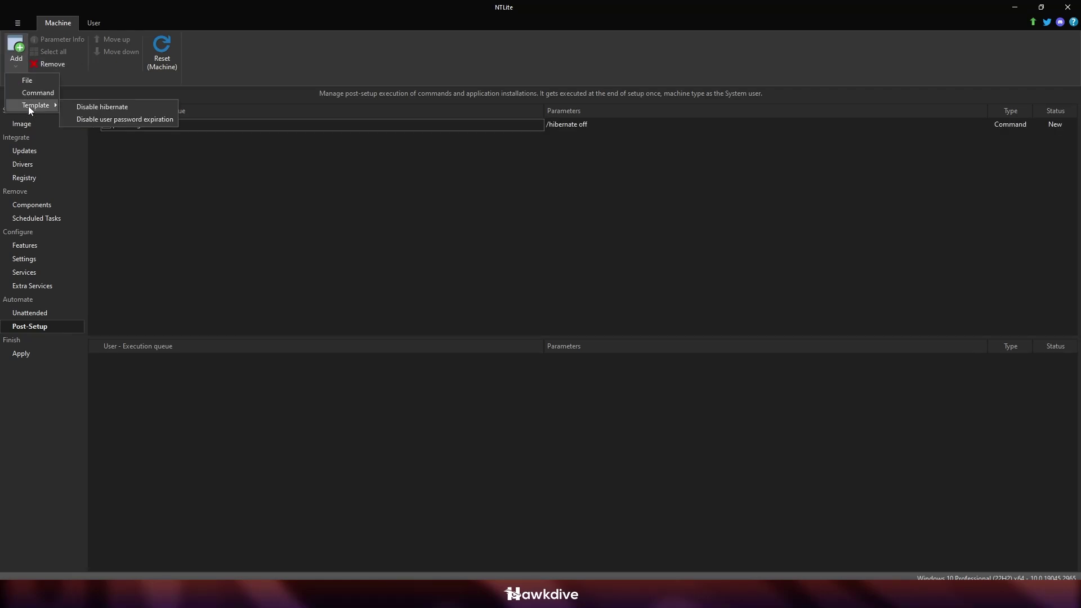
click(108, 119)
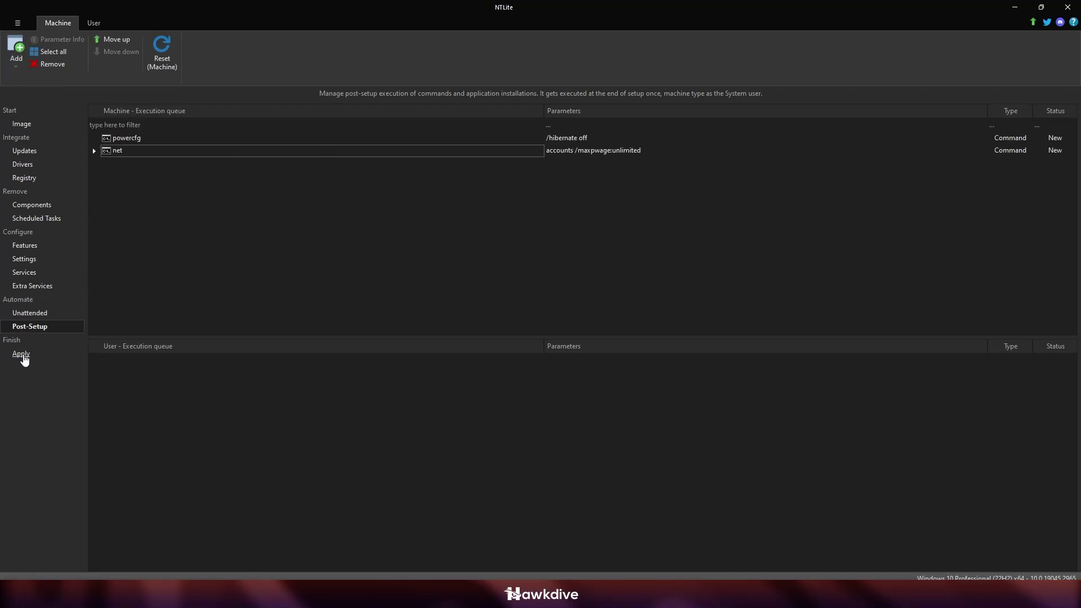
Choose Standard, editable (WIM) output and create 'custom windows10.iso' on the Desktop with a custom volume label
click(21, 354)
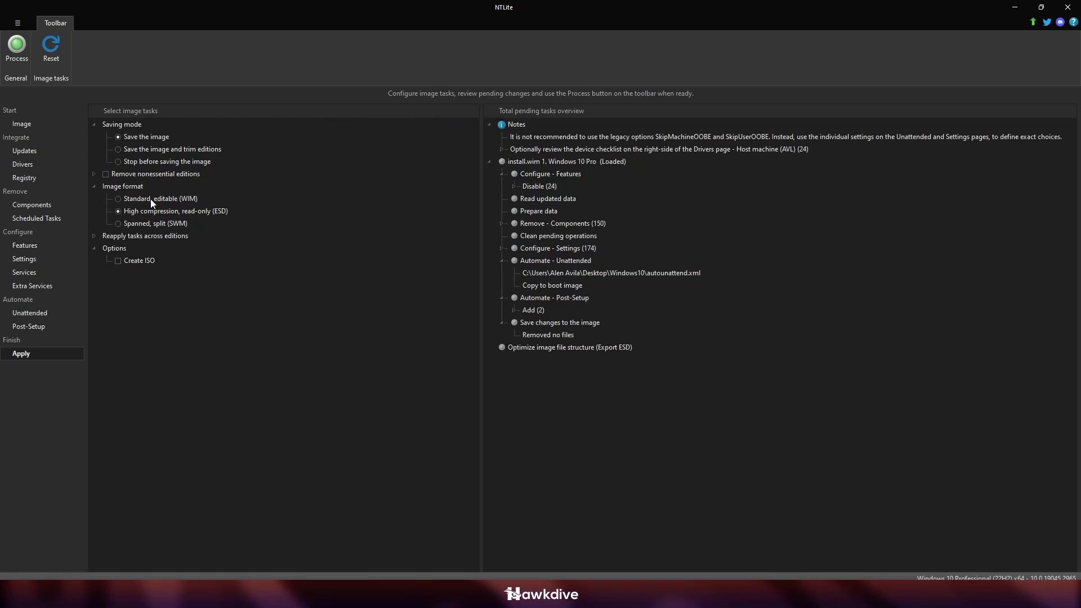
click(118, 198)
click(119, 261)
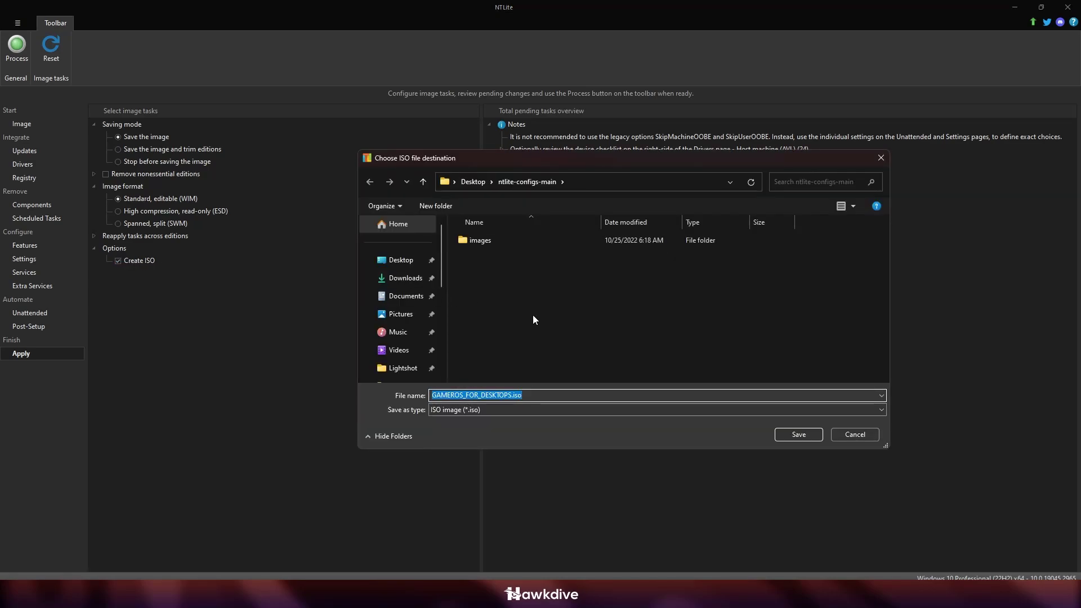
click(473, 181)
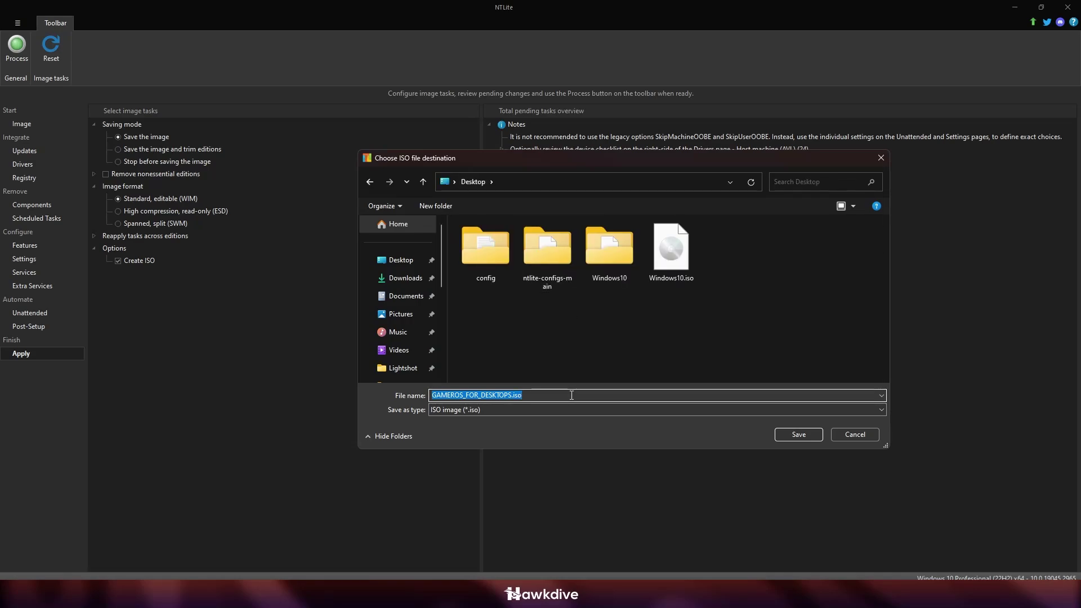
text(custom windows iso)
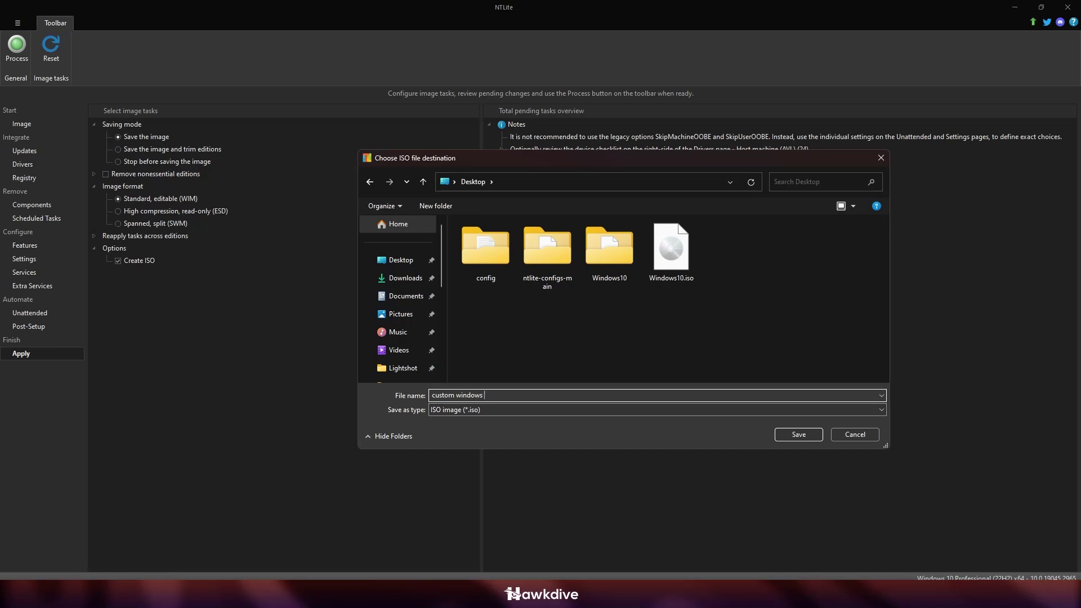
key(Return)
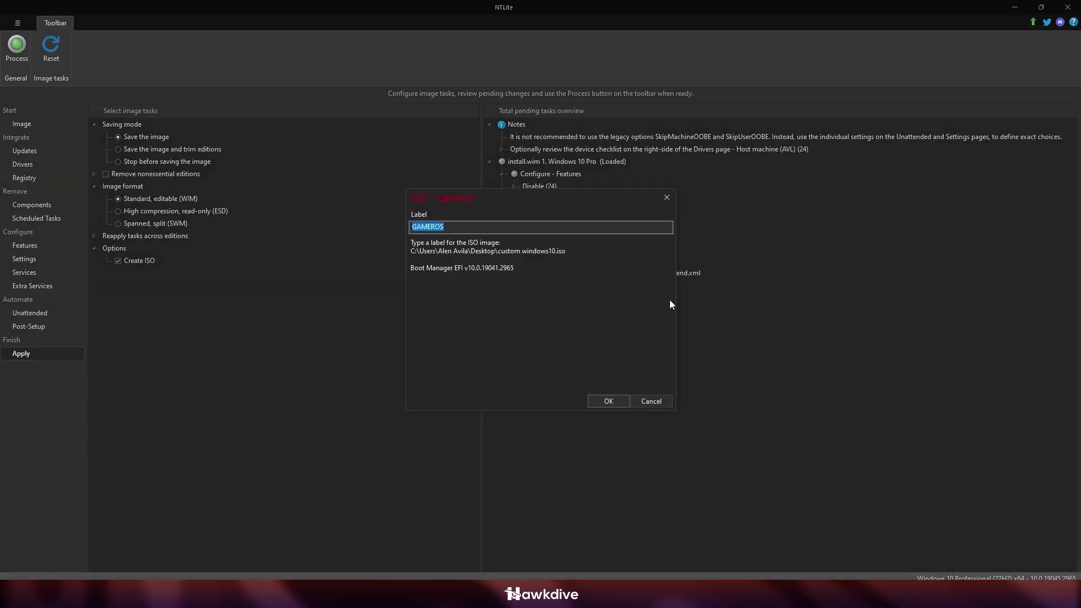
text(CustomWindows10AlenAvila)
click(603, 402)
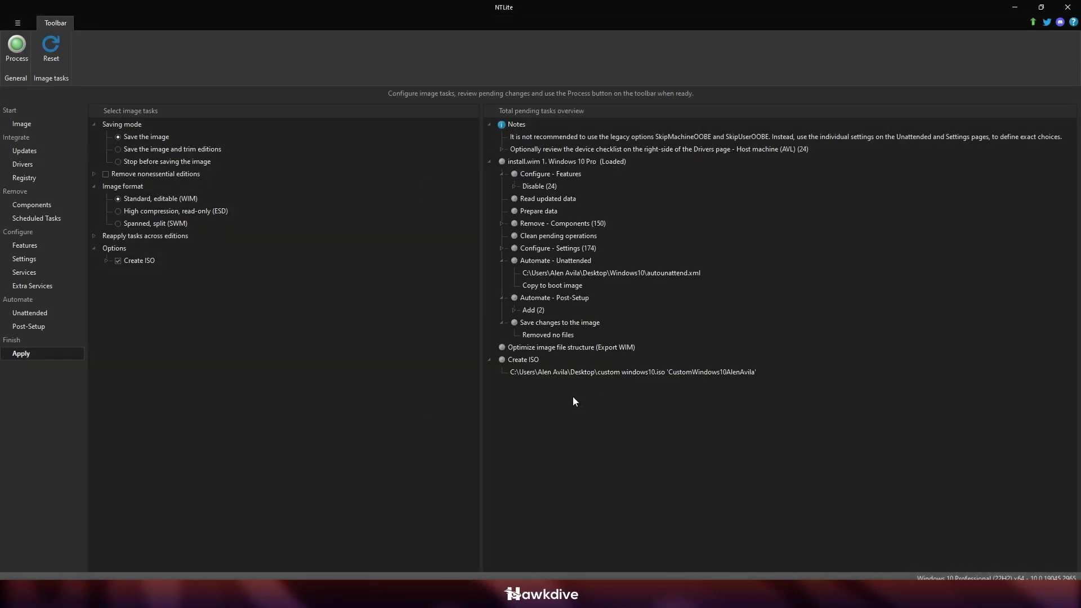
Process all pending tasks, suppressing future confirmations, so the ISO gets built
click(16, 54)
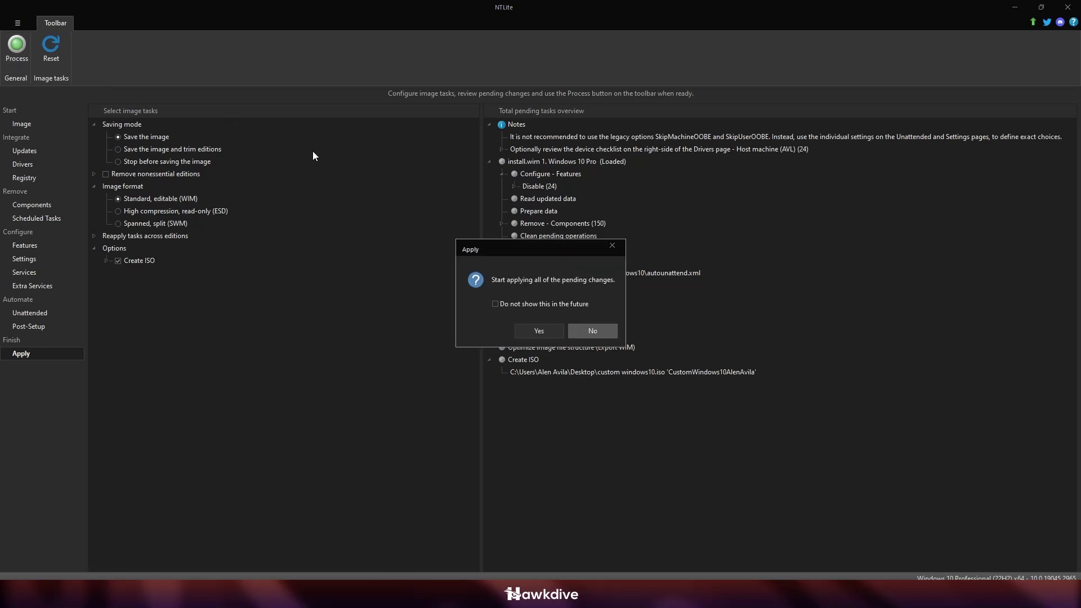
click(560, 305)
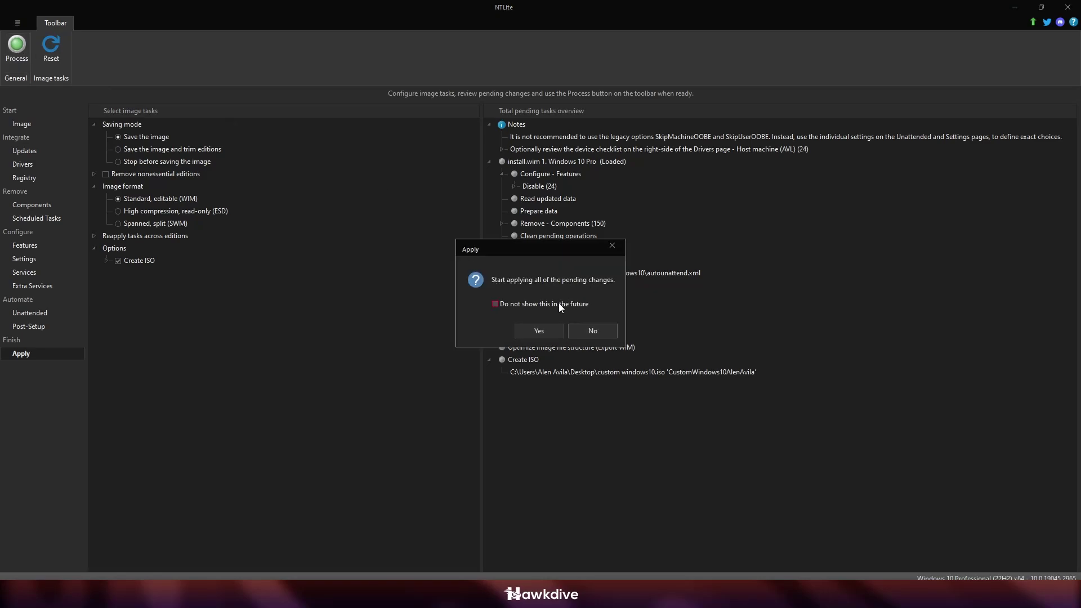
click(549, 335)
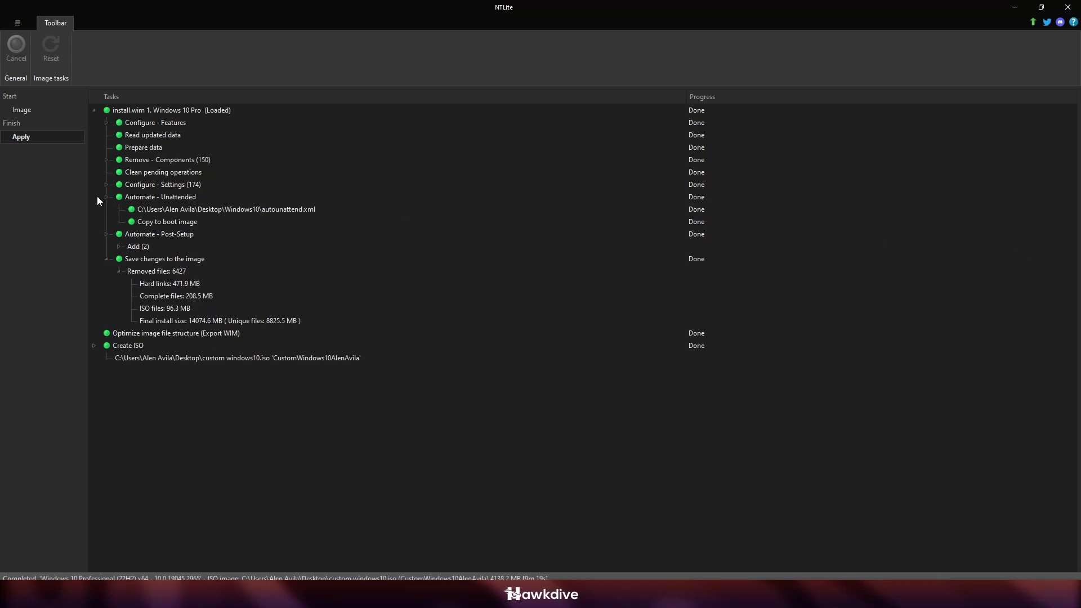
Minimize NTLite and drag the custom windows10.iso icon to the middle of the desktop
click(1014, 8)
drag(21, 79, 426, 257)
drag(491, 371, 492, 371)
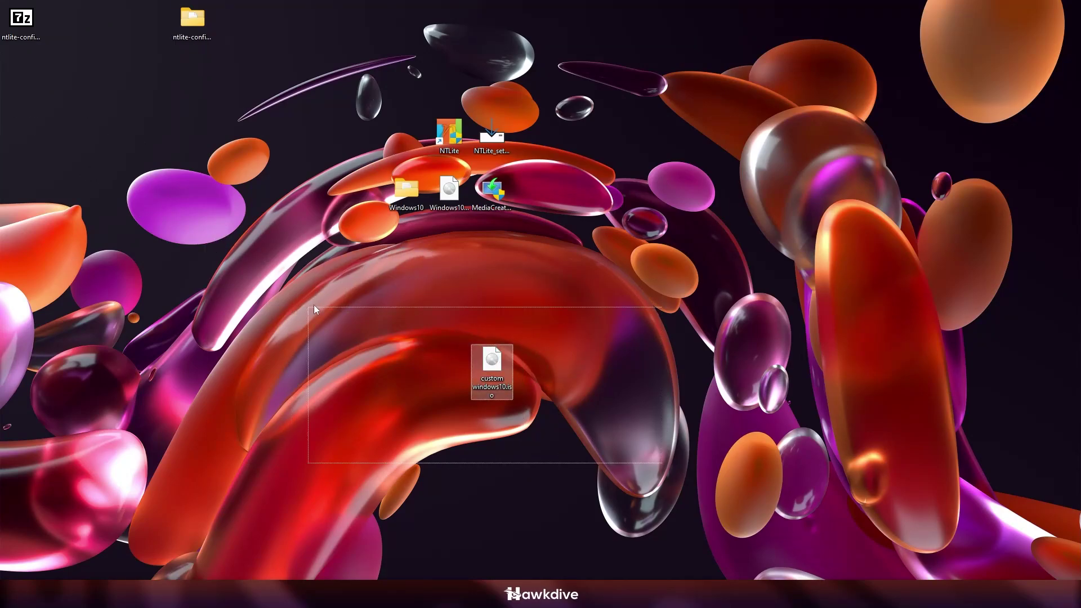